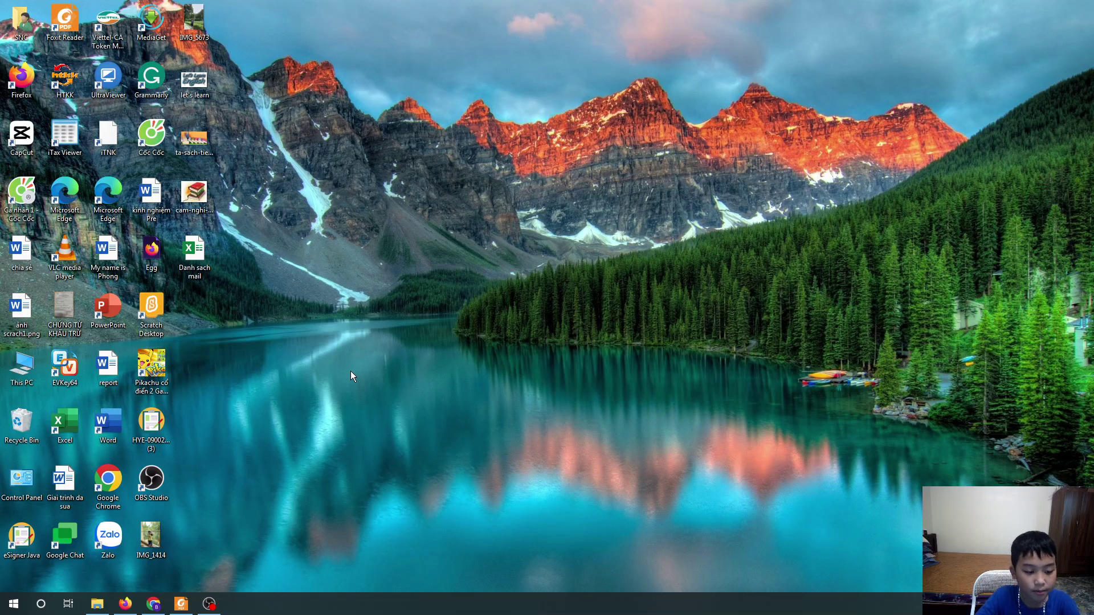
Bring the workbook PDF forward, select the Hand tool on Home, and pan toward Words and Phrases.
left_click(181, 603)
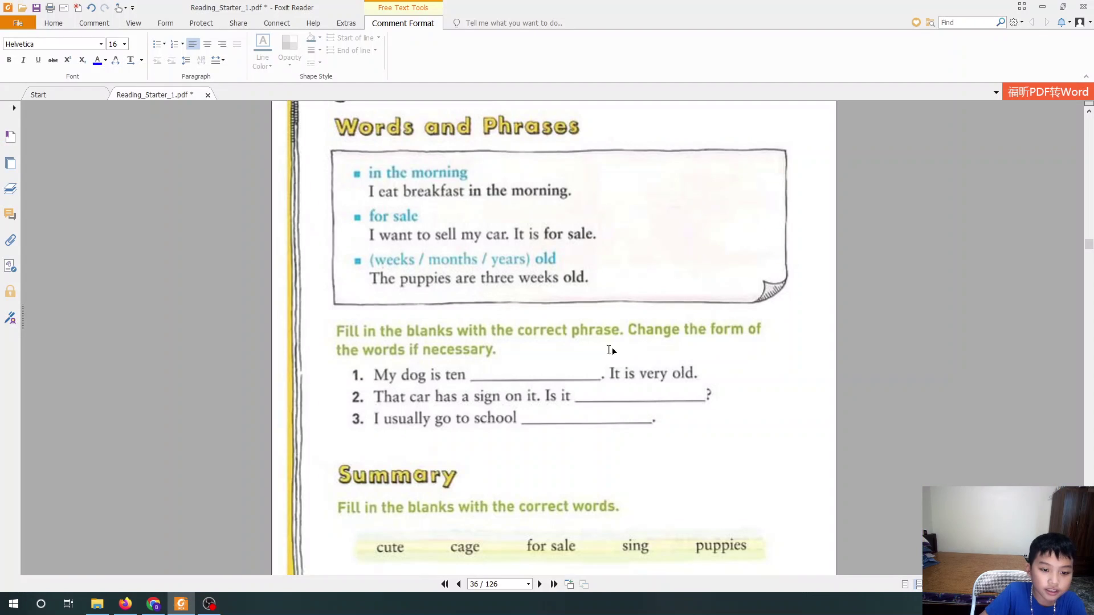
left_click(424, 251)
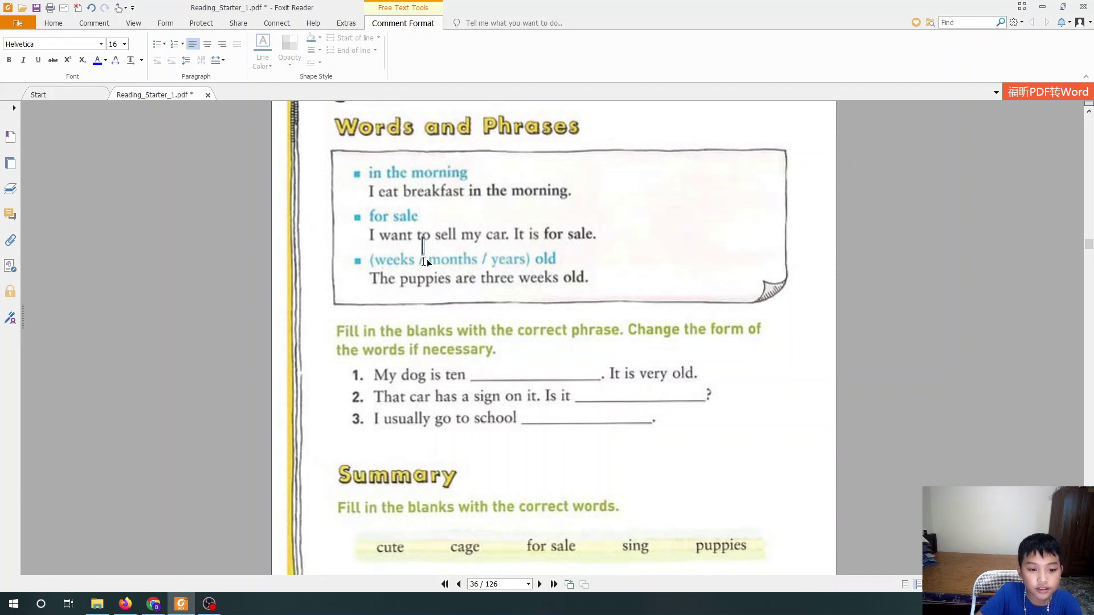
left_click(50, 24)
left_click(504, 285)
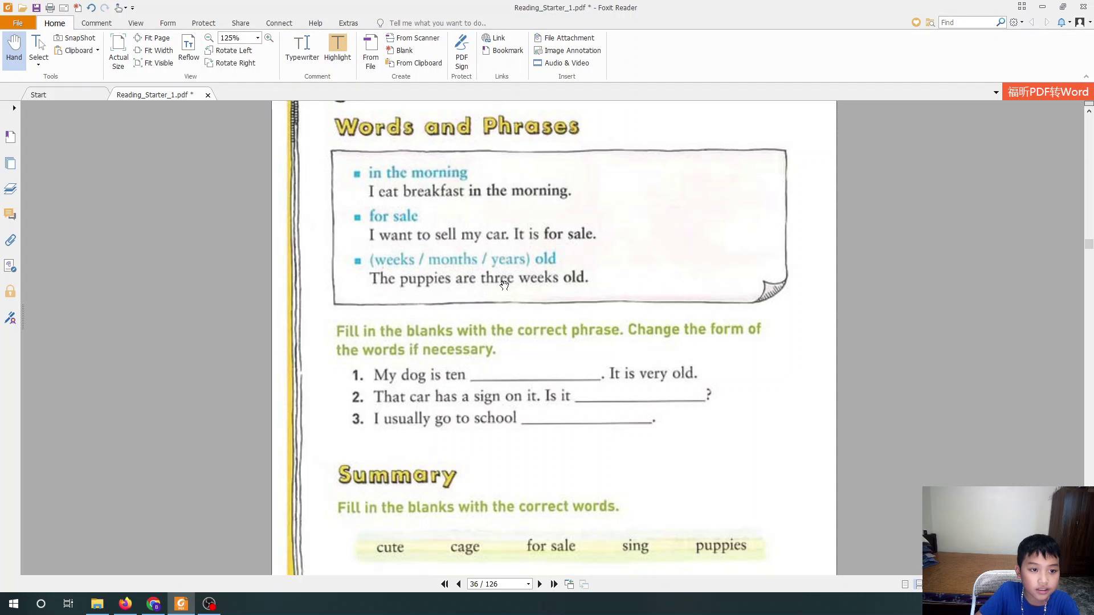
left_click_drag(504, 285, 503, 336)
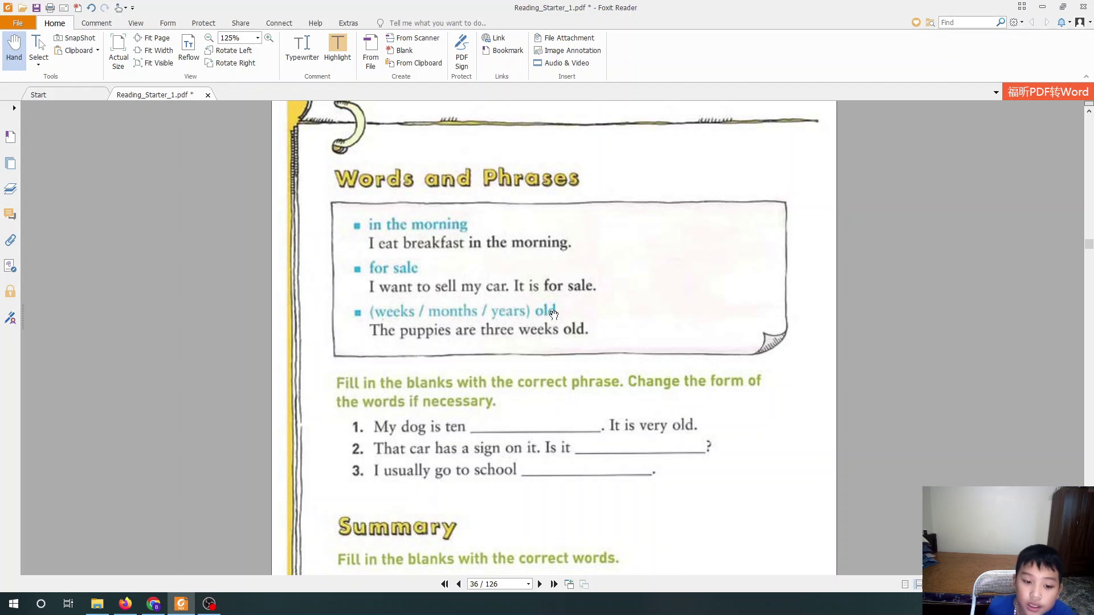
Frame page 36's three phrase sentences and Summary word bank in view.
scroll(504, 377, "down", 1)
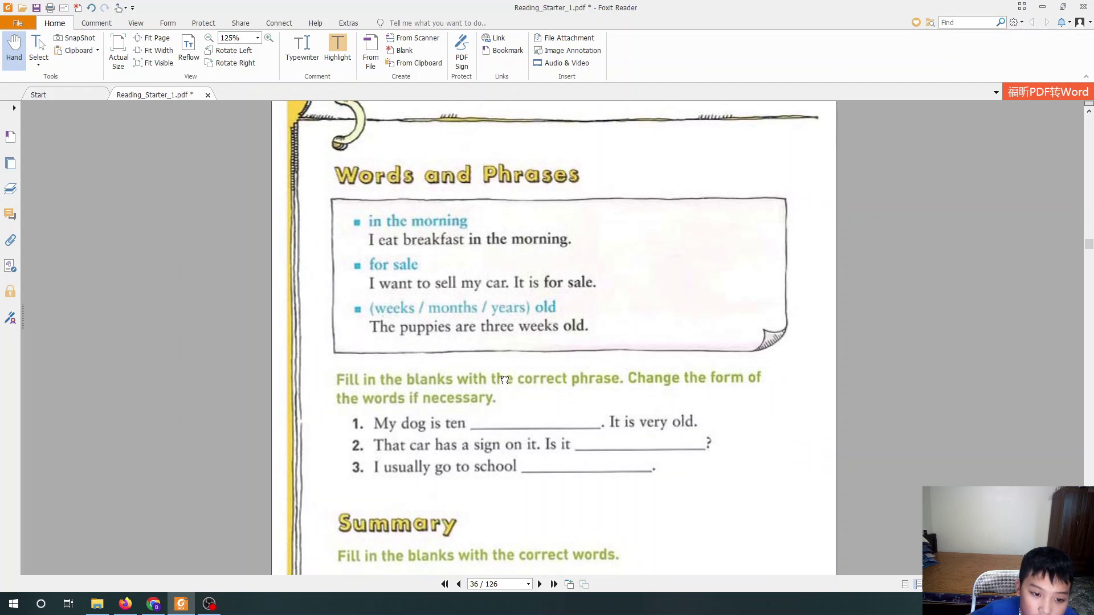
left_click_drag(504, 378, 503, 406)
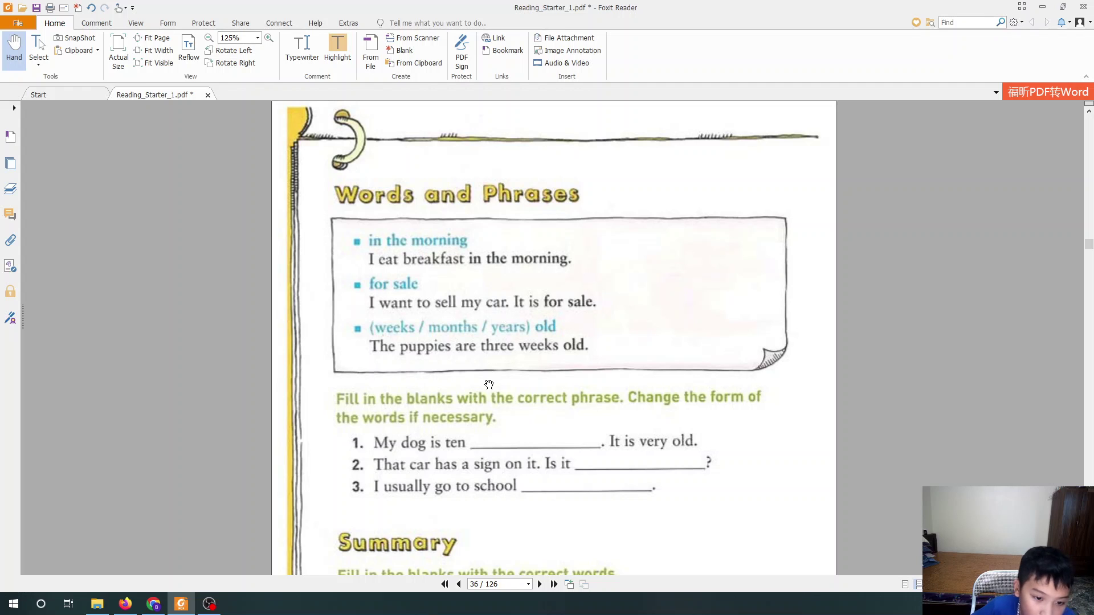
scroll(488, 391, "up", 1)
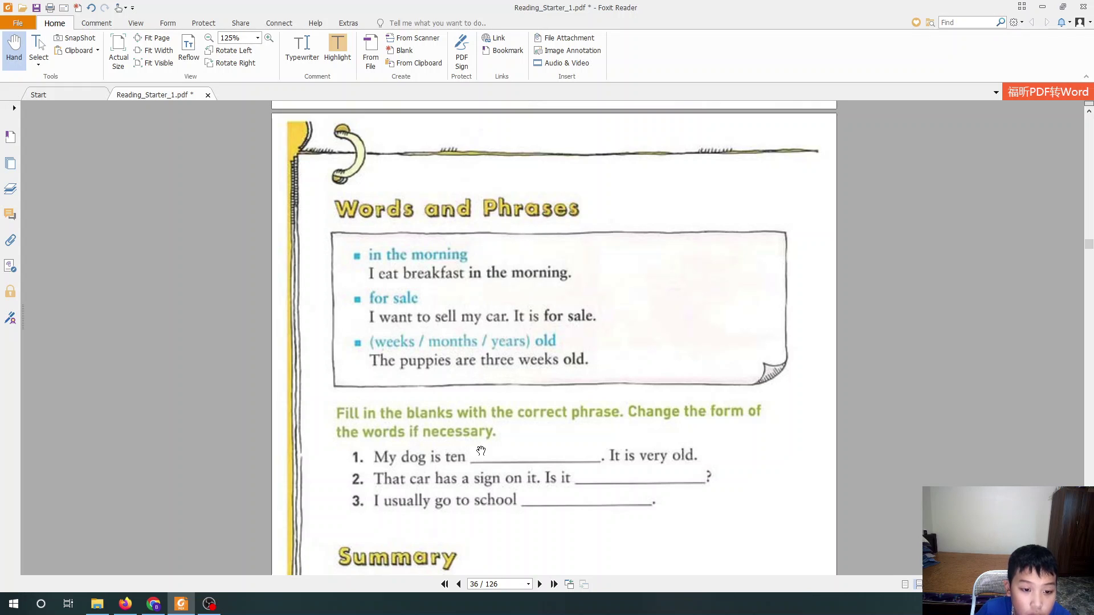
right_click(423, 388)
left_click(370, 364)
mouse_move(417, 374)
left_mouse_down()
mouse_move(420, 348)
mouse_move(416, 371)
mouse_move(407, 332)
mouse_move(405, 349)
left_mouse_up()
scroll(433, 399, "down", 2)
scroll(472, 349, "down", 2)
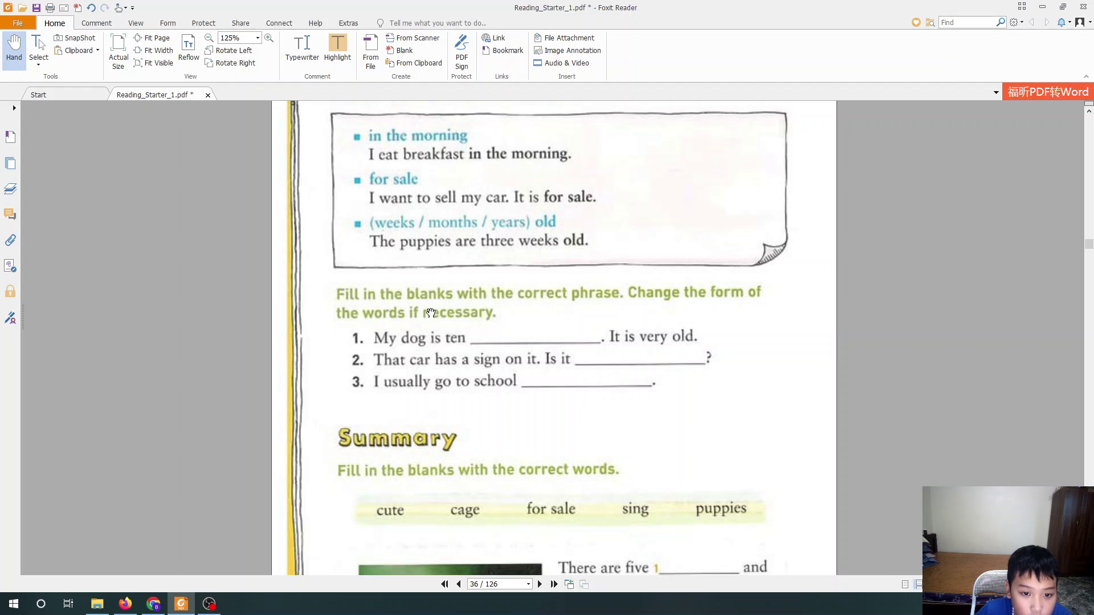
scroll(425, 310, "down", 1)
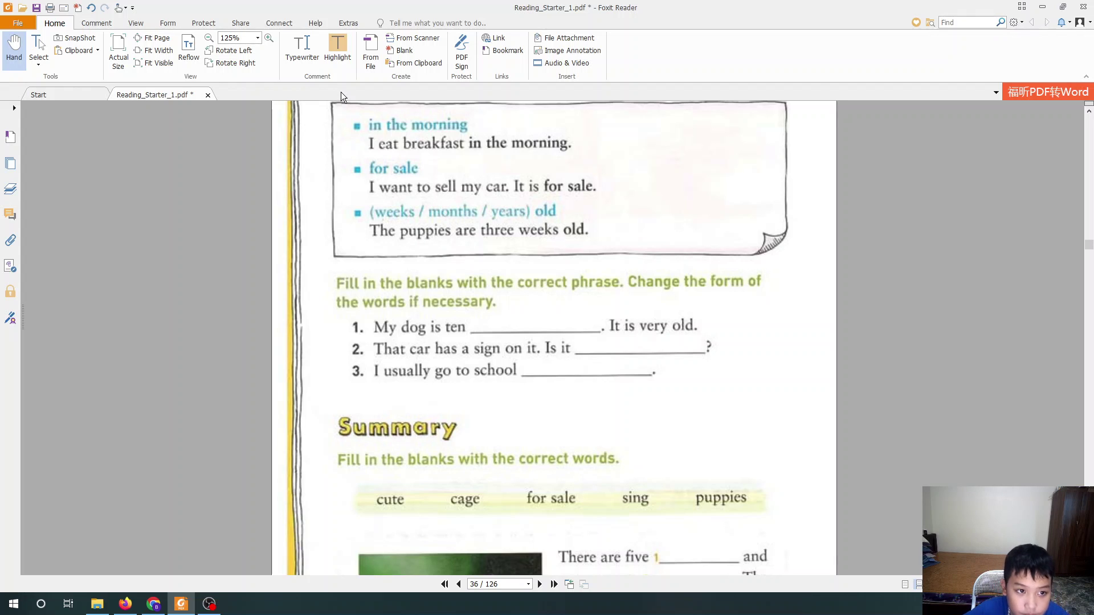
With Typewriter, fill the three phrase blanks with 'months old', 'for sale' and 'in the morning'.
left_click(299, 63)
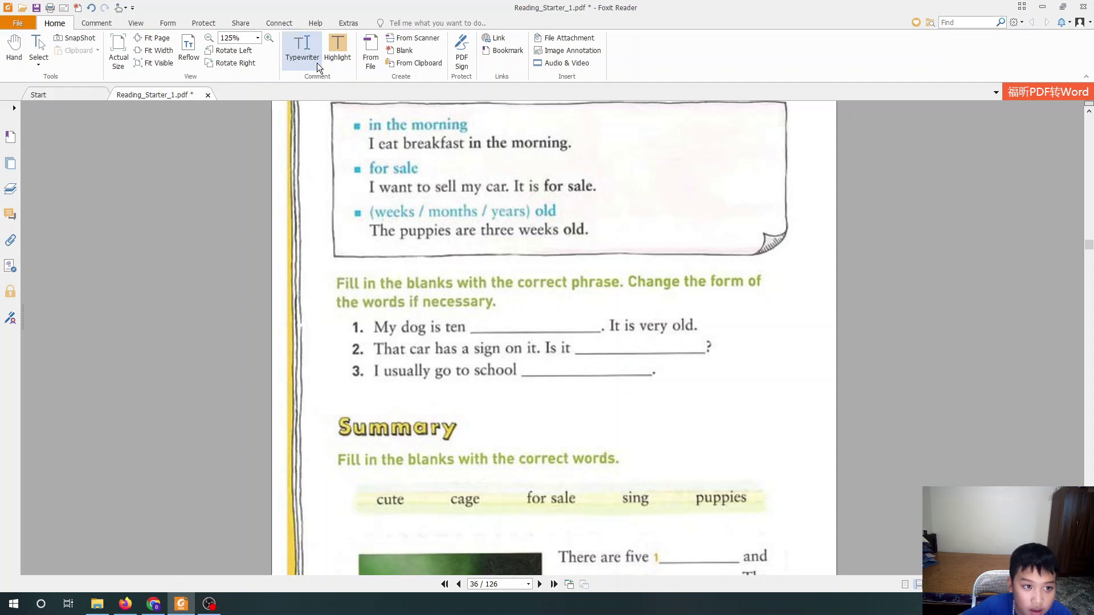
left_click(479, 327)
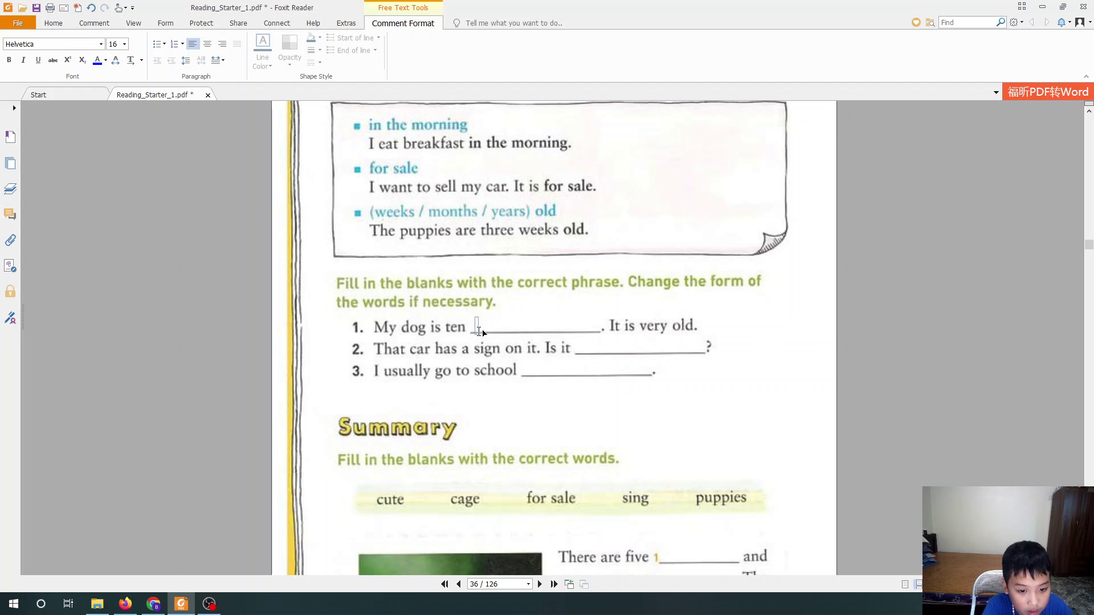
type("w")
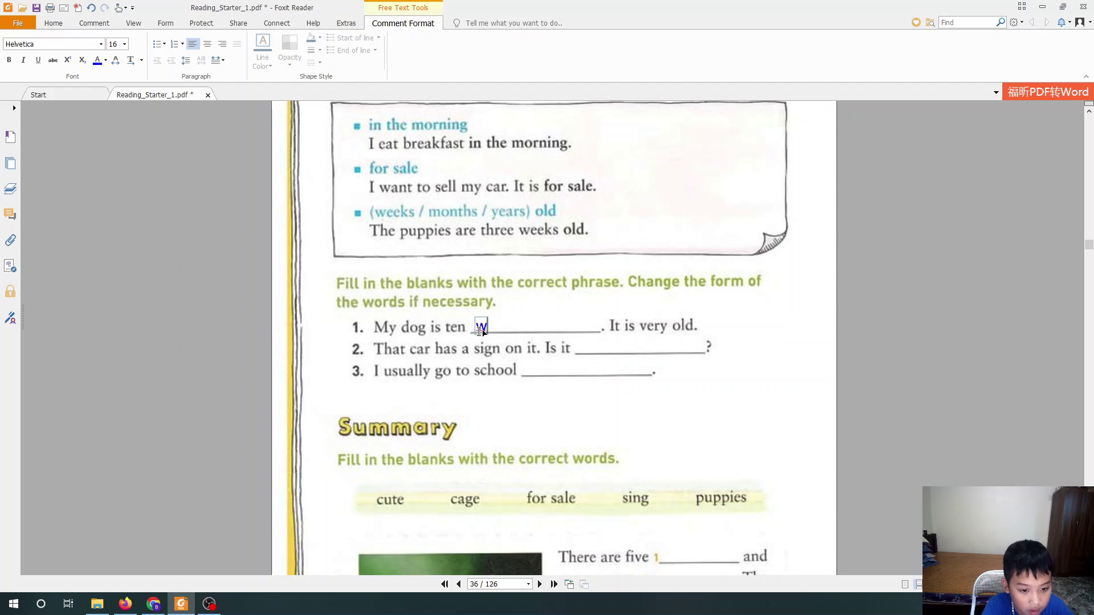
key("BackSpace")
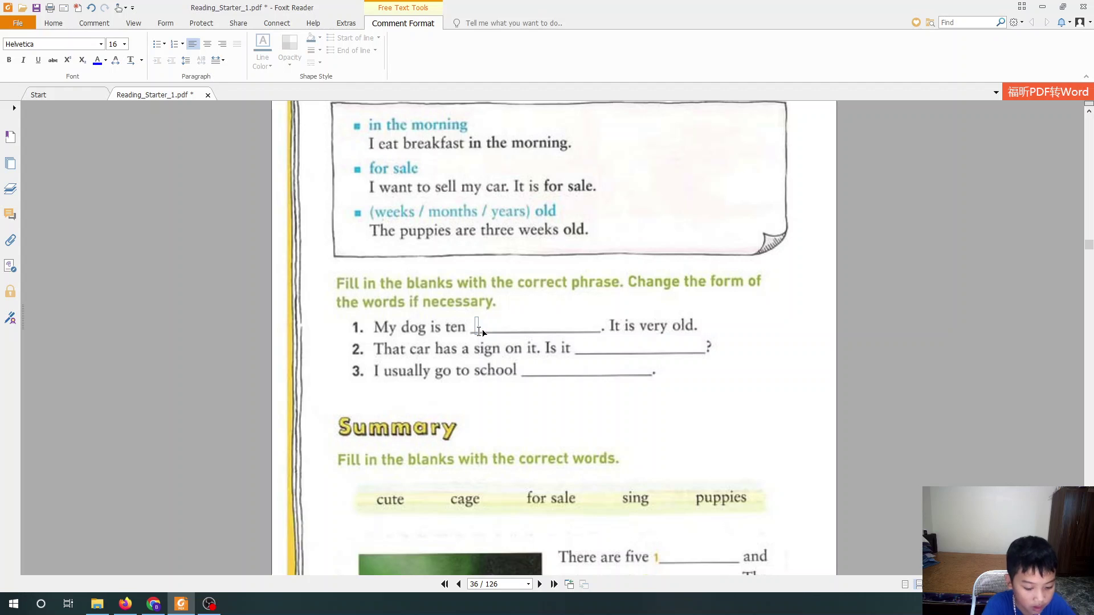
type("mon")
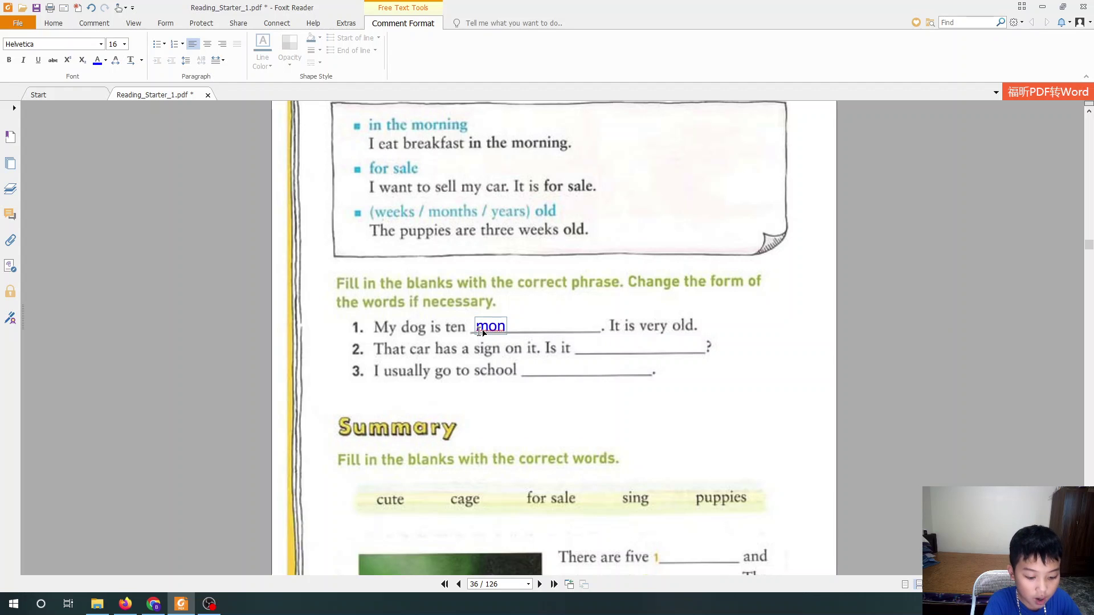
type("ths")
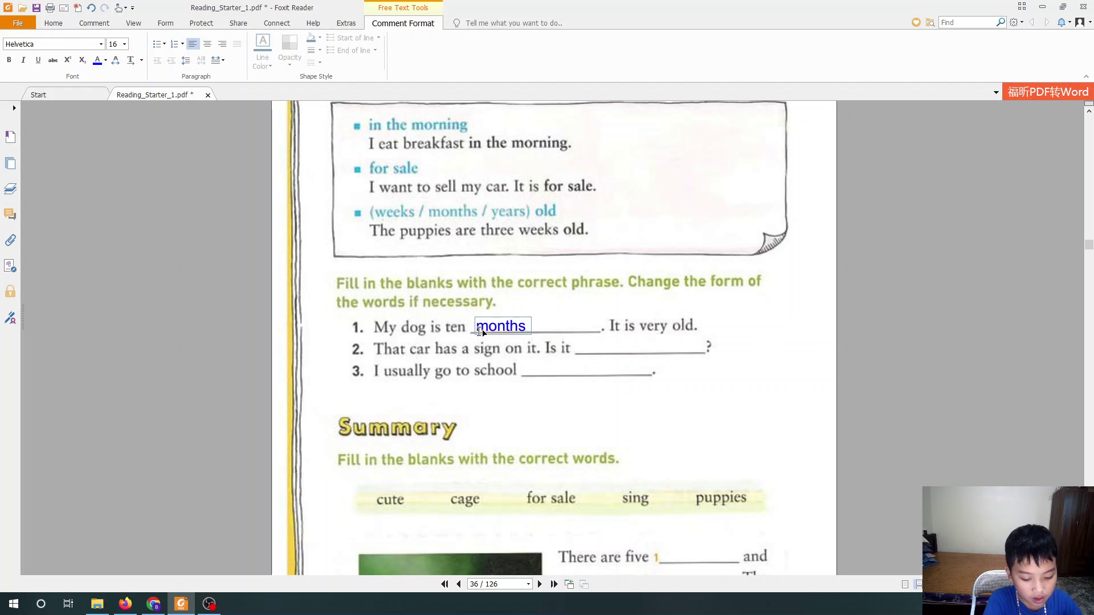
type(" old")
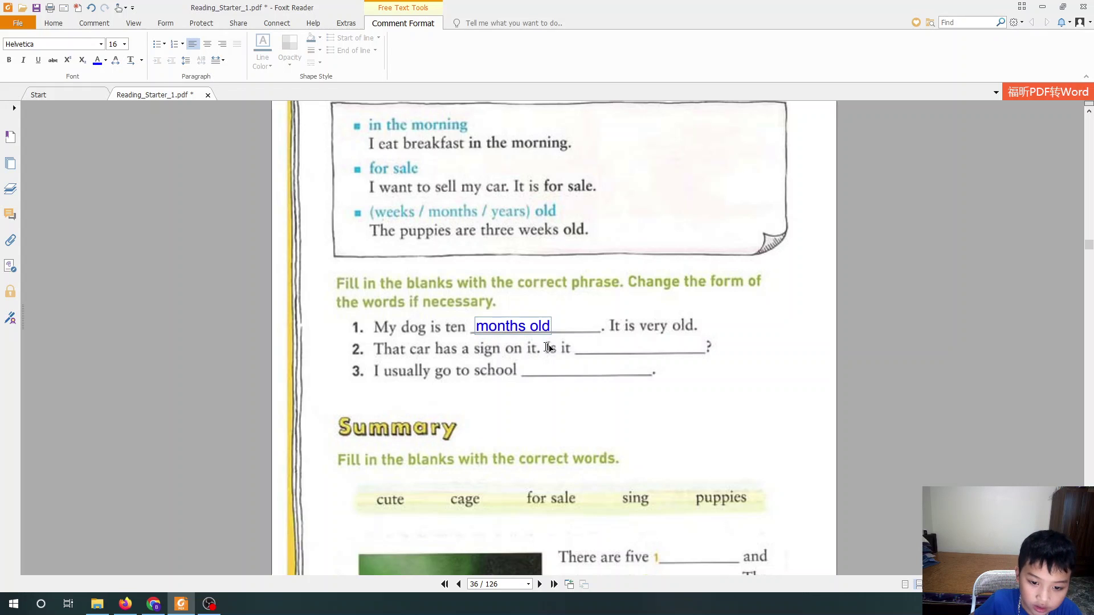
left_click(580, 349)
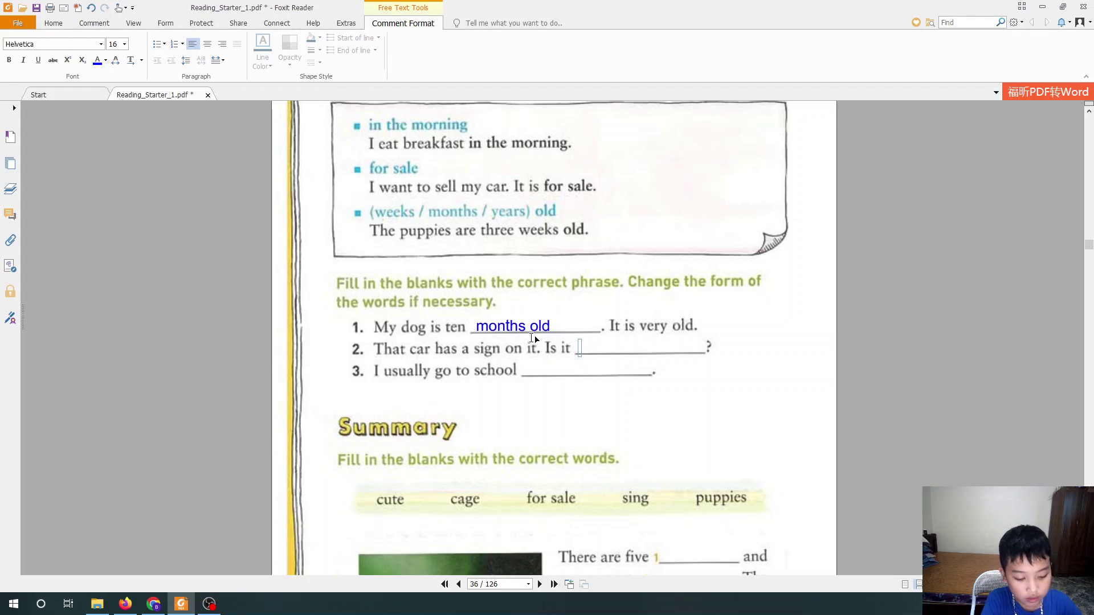
type("for s")
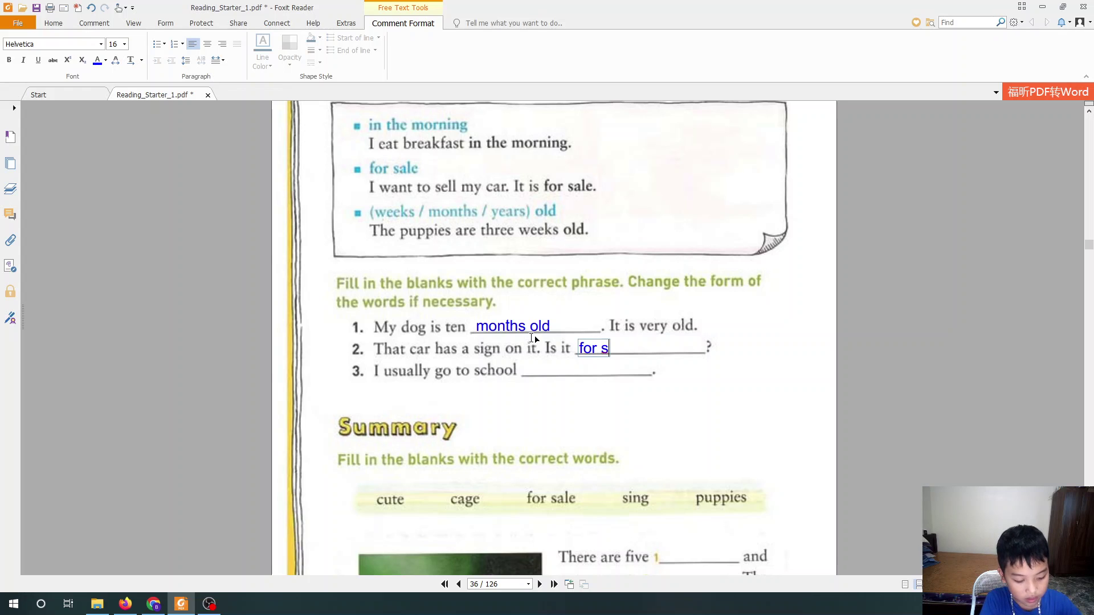
type("ale")
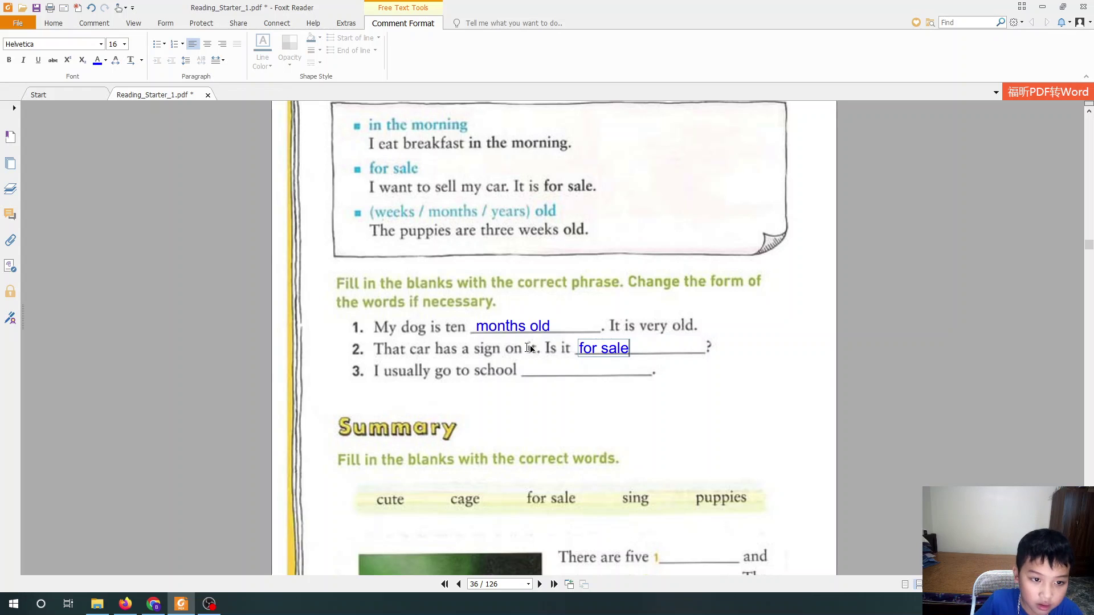
left_click(524, 371)
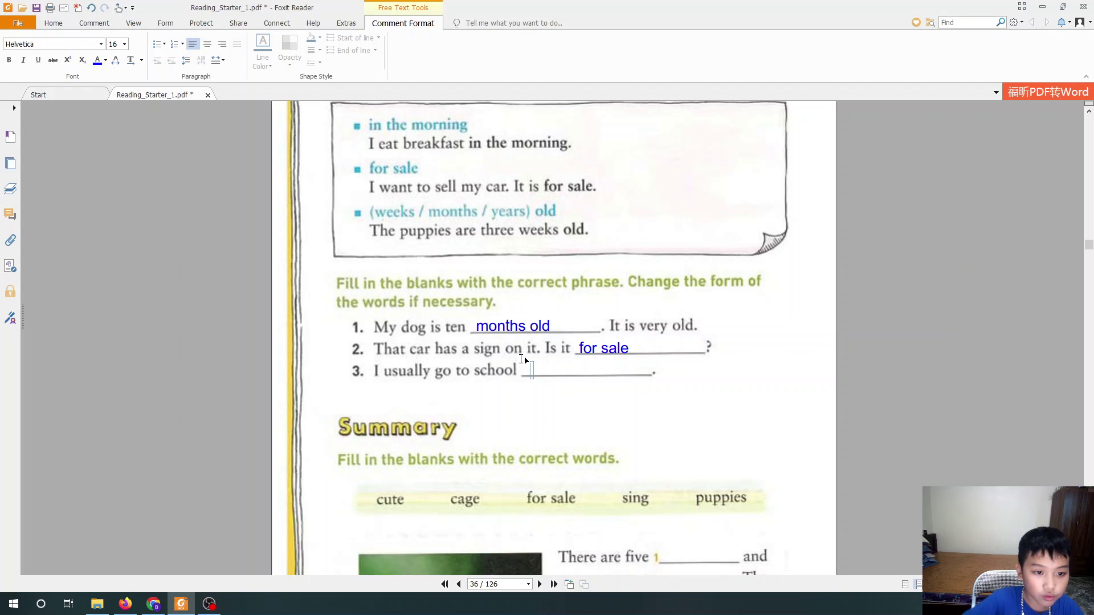
type("in the mor")
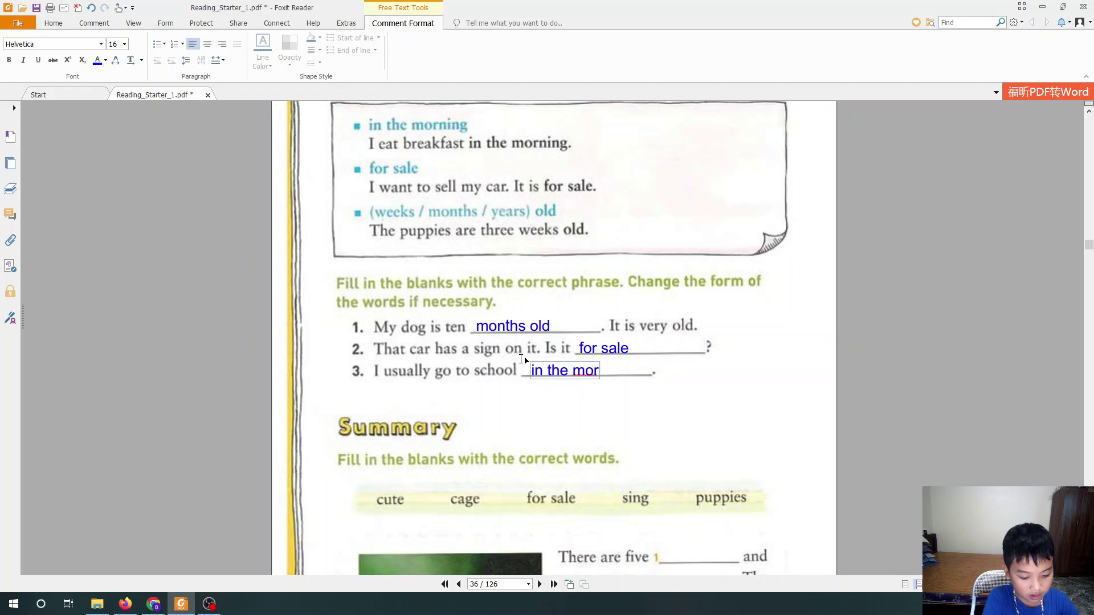
type("ning")
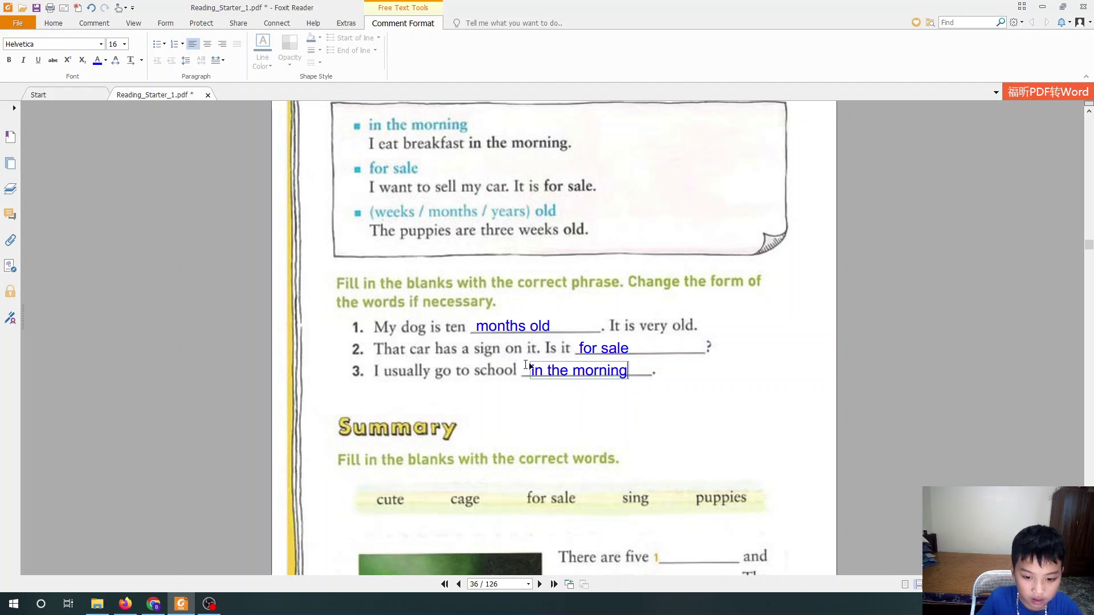
left_click(570, 433)
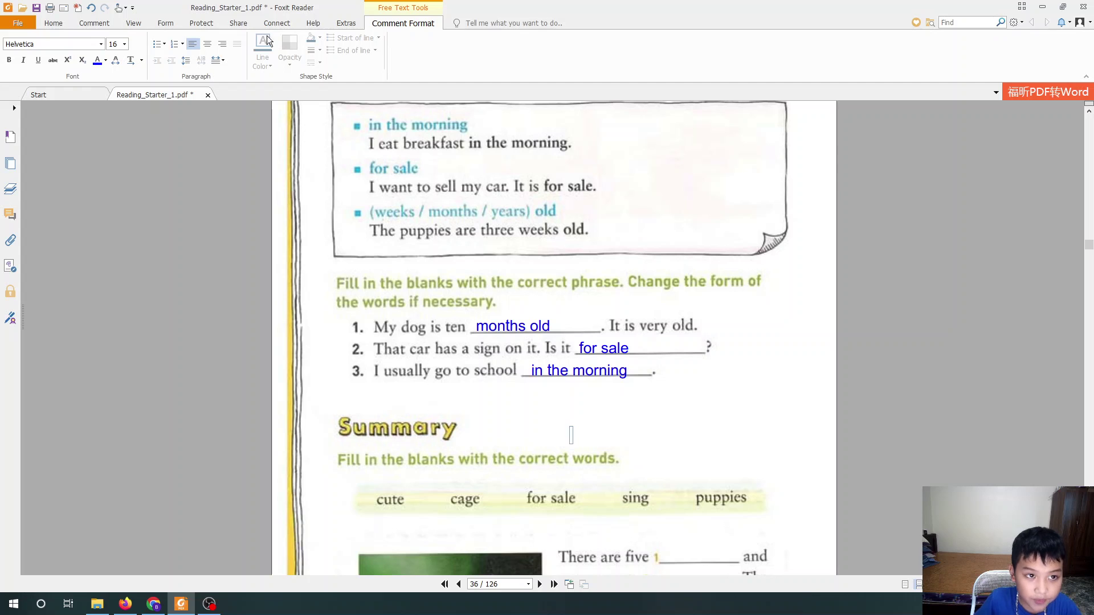
Scroll down to the Summary and type 'puppies' into its first blank.
left_click(92, 24)
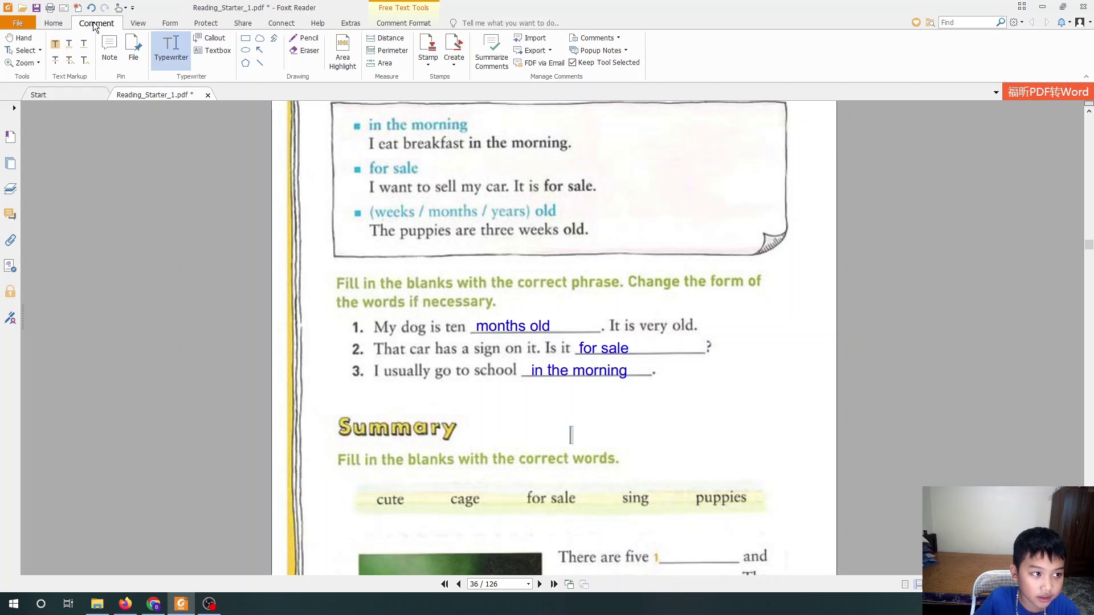
left_click(182, 50)
scroll(365, 340, "down", 5)
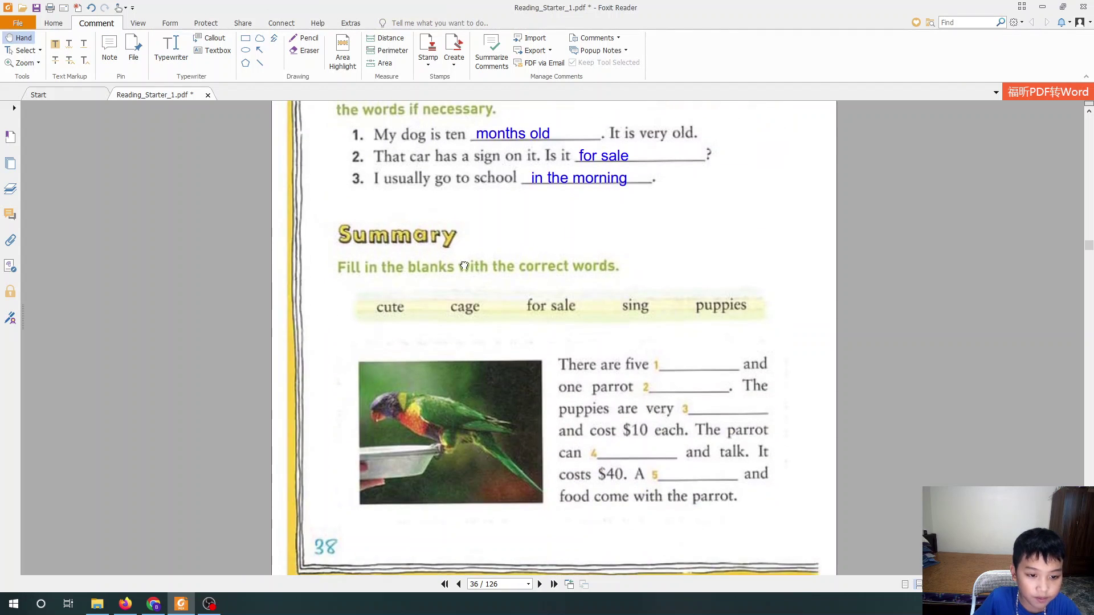
scroll(465, 257, "down", 2)
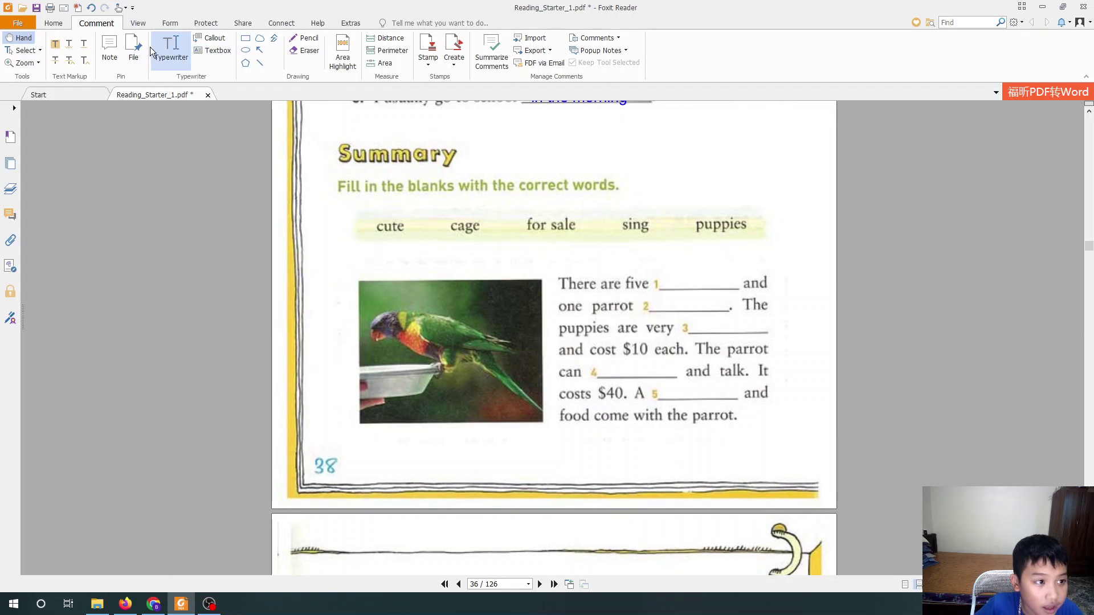
left_click(167, 52)
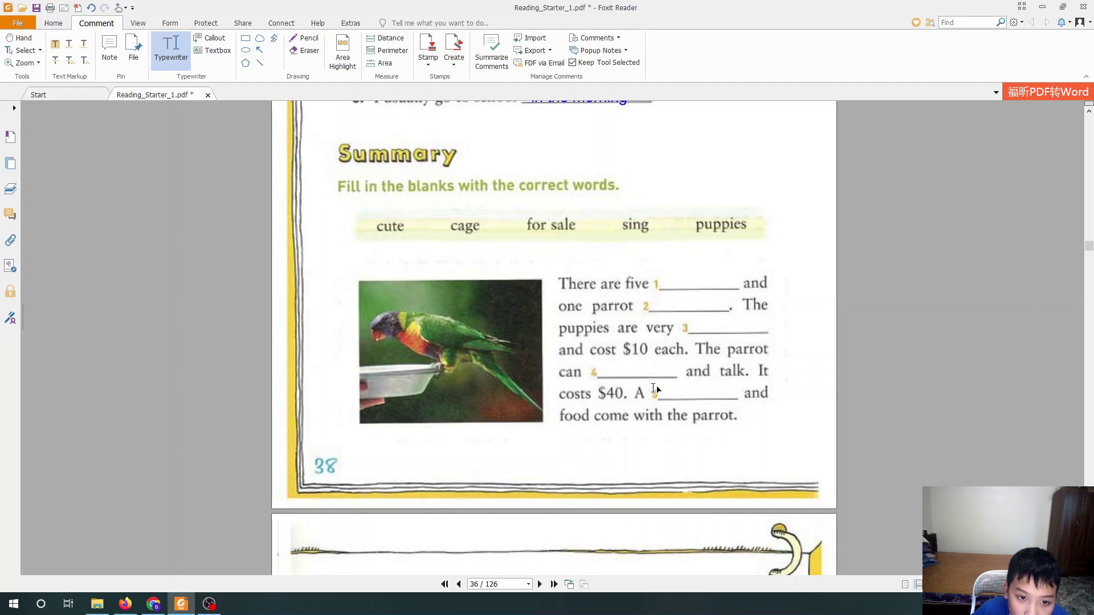
left_click(666, 286)
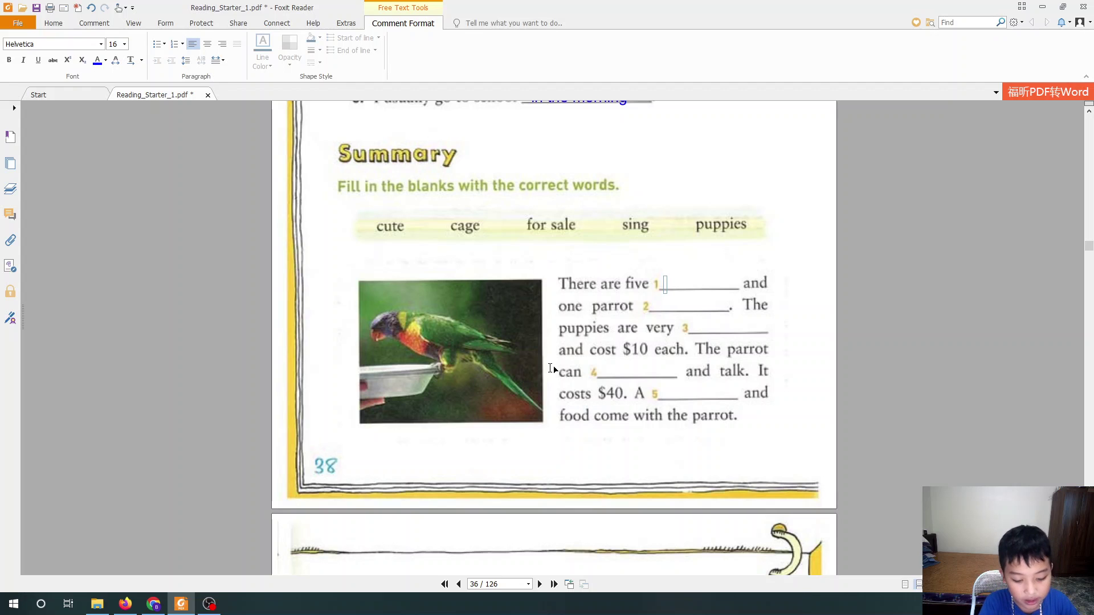
type("puppies")
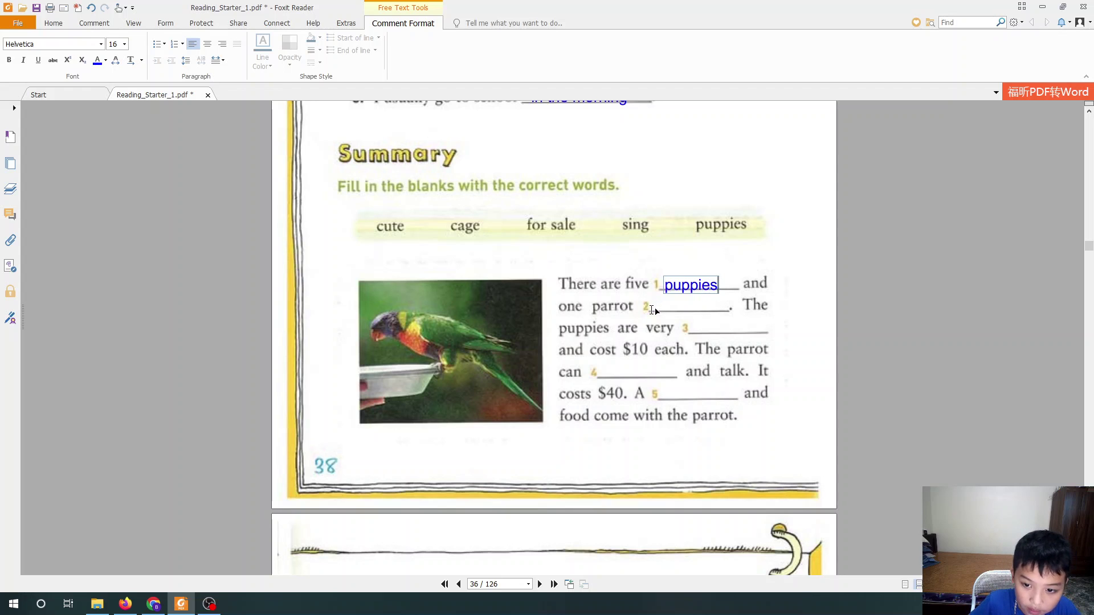
Fill the remaining Summary blanks with 'for sale', 'cute', 'sing' and 'cage'.
left_click(655, 308)
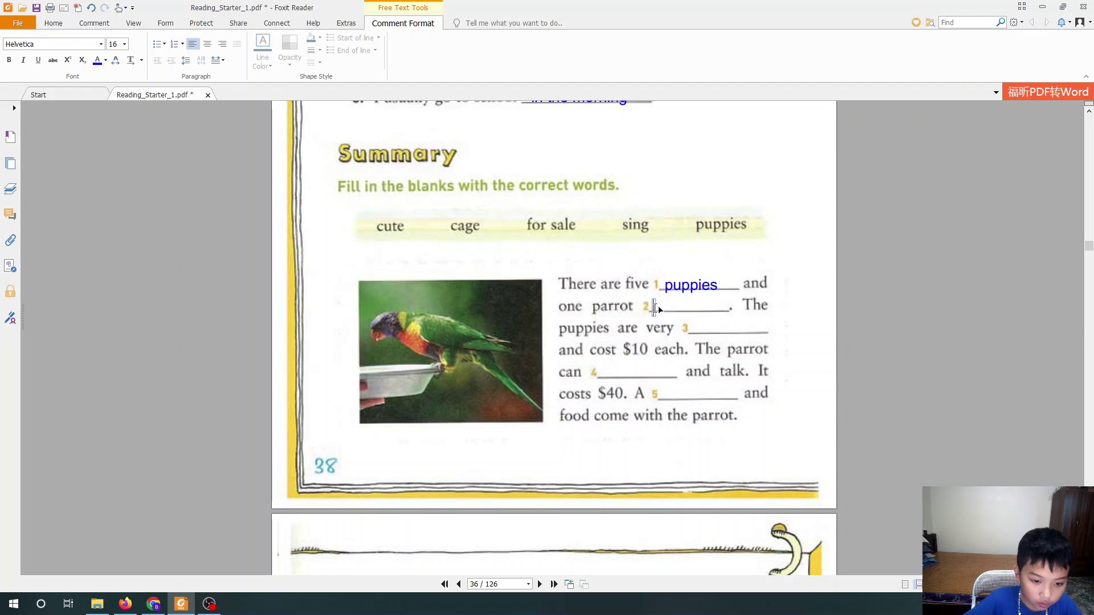
type("for sa")
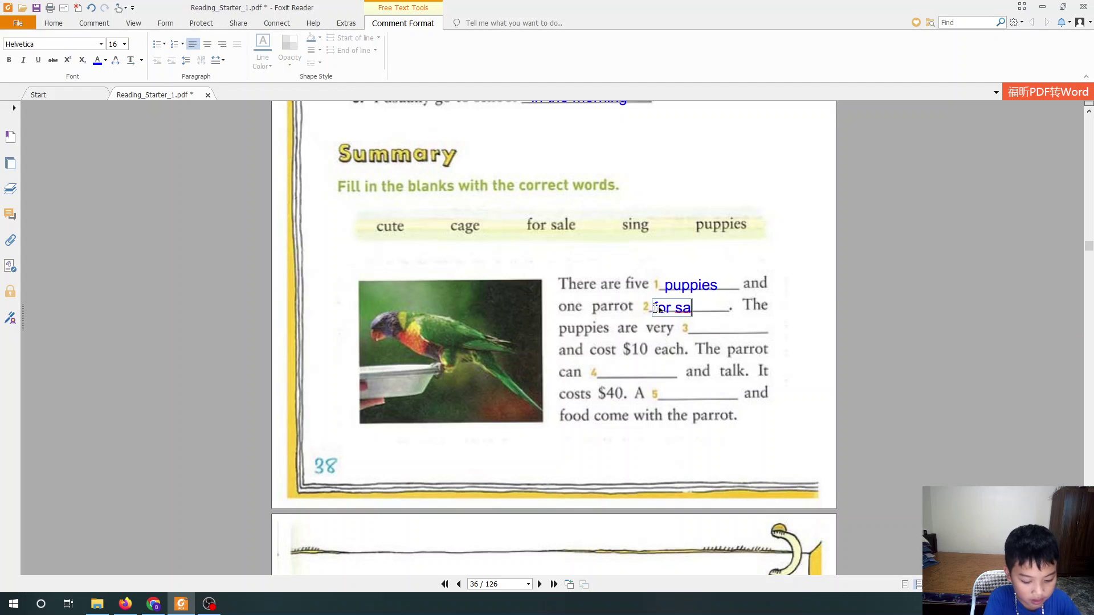
type("le")
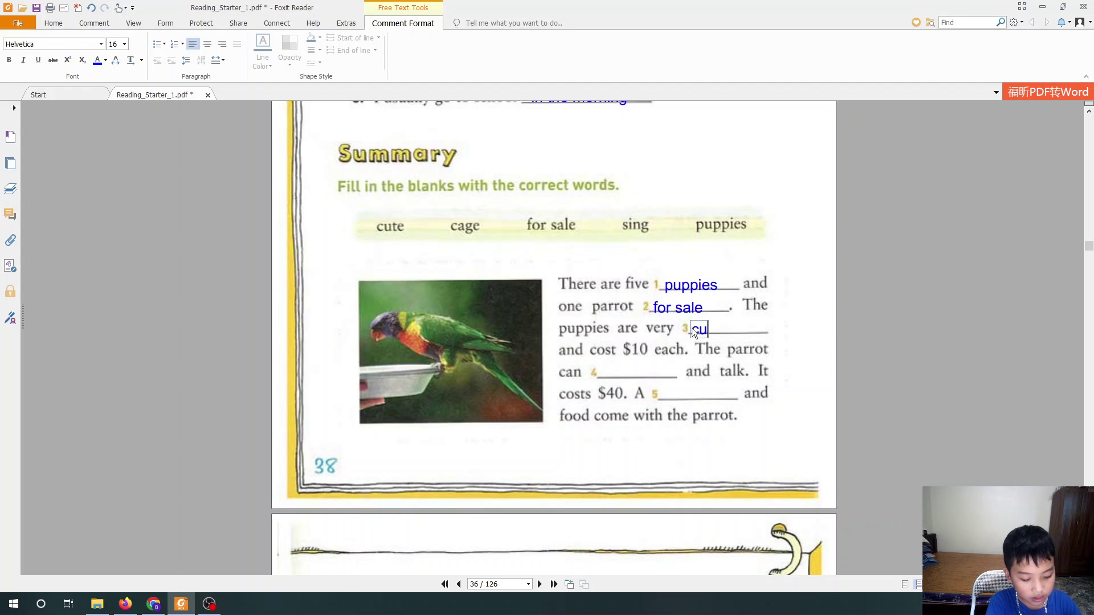
type("e")
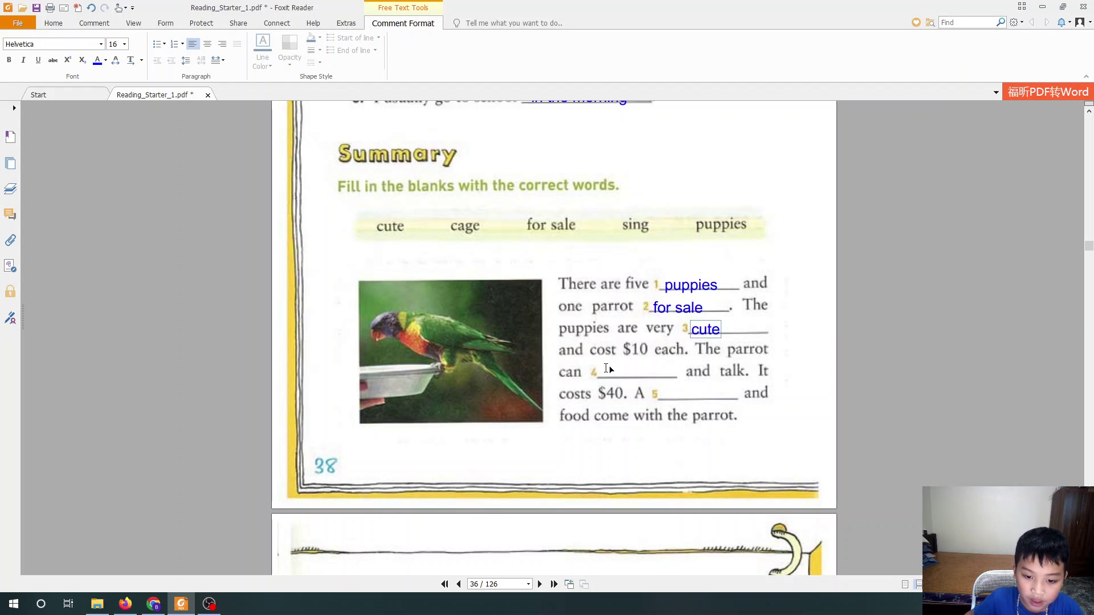
left_click(603, 373)
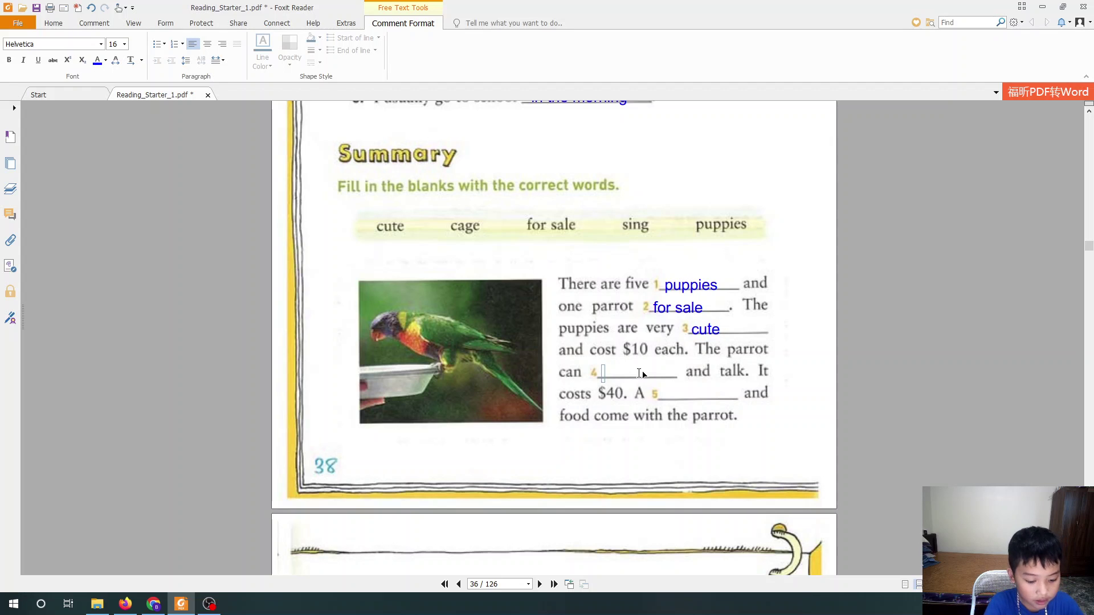
type("sing")
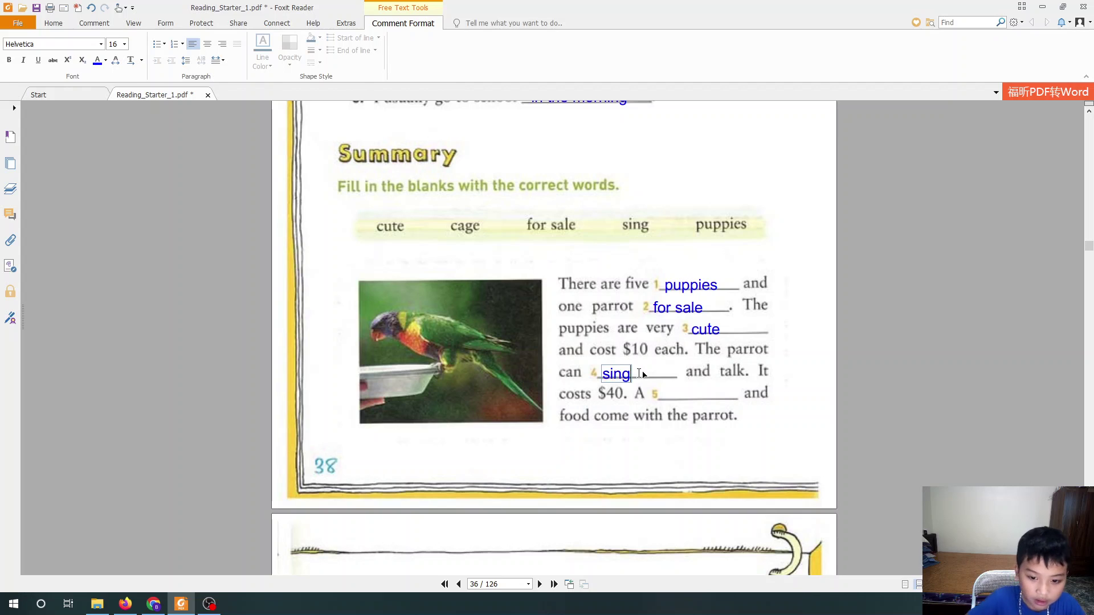
left_click(666, 395)
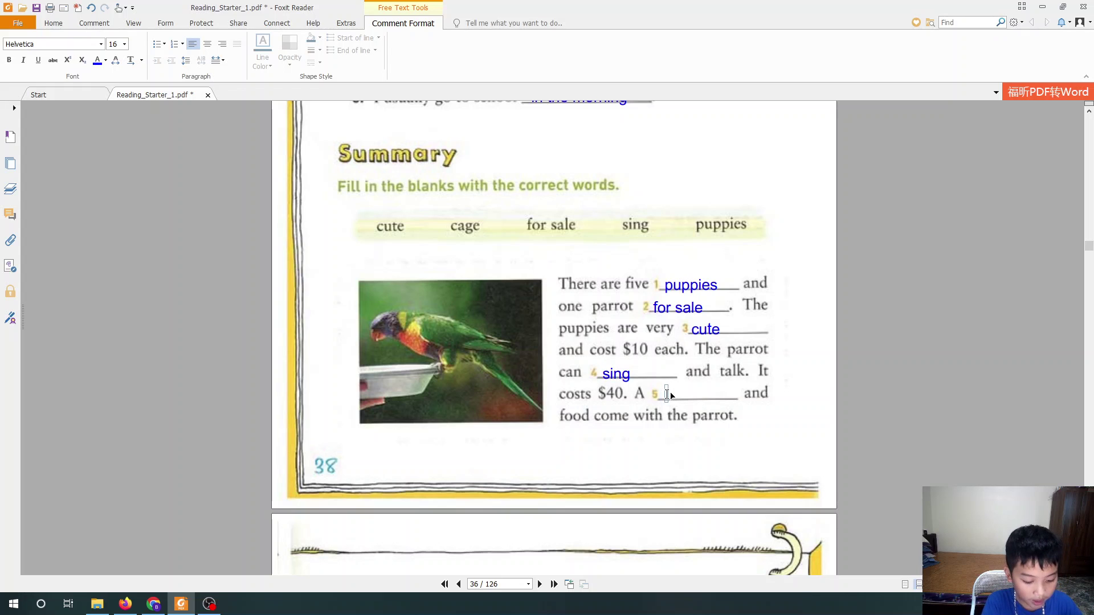
type("cage")
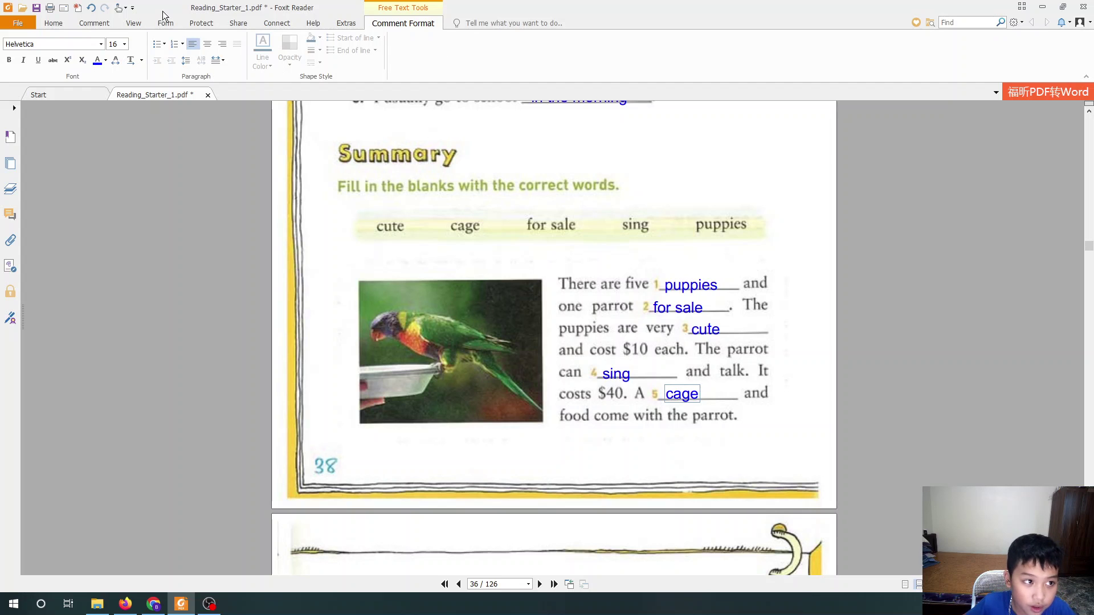
left_click(61, 23)
left_click(424, 306)
Pan down to page 37's Listening exercise 'The Pet I Want'.
left_click_drag(423, 306, 401, 204)
scroll(400, 204, "down", 5)
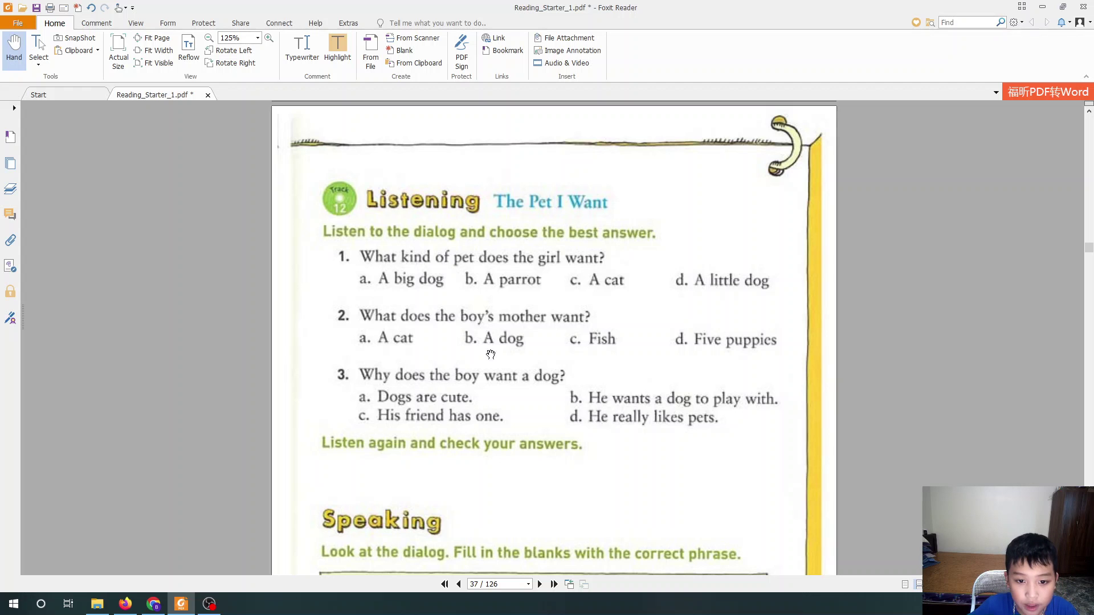
Play track 12 from the Reading_Starter_New_1_Audio folder beside the workbook PDF.
left_click(105, 612)
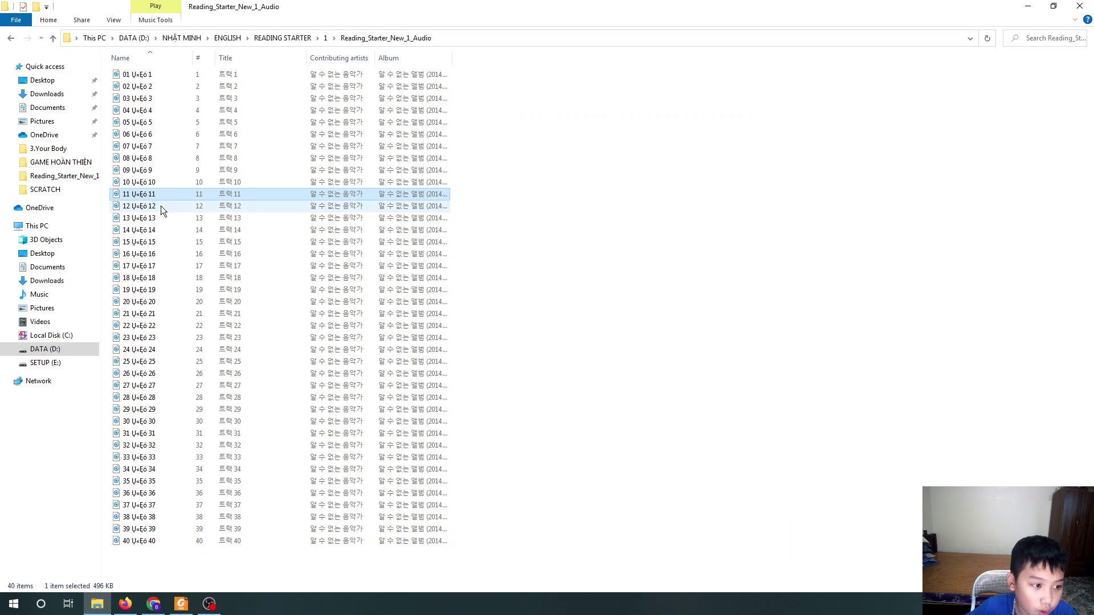
double_click(161, 206)
left_click(181, 604)
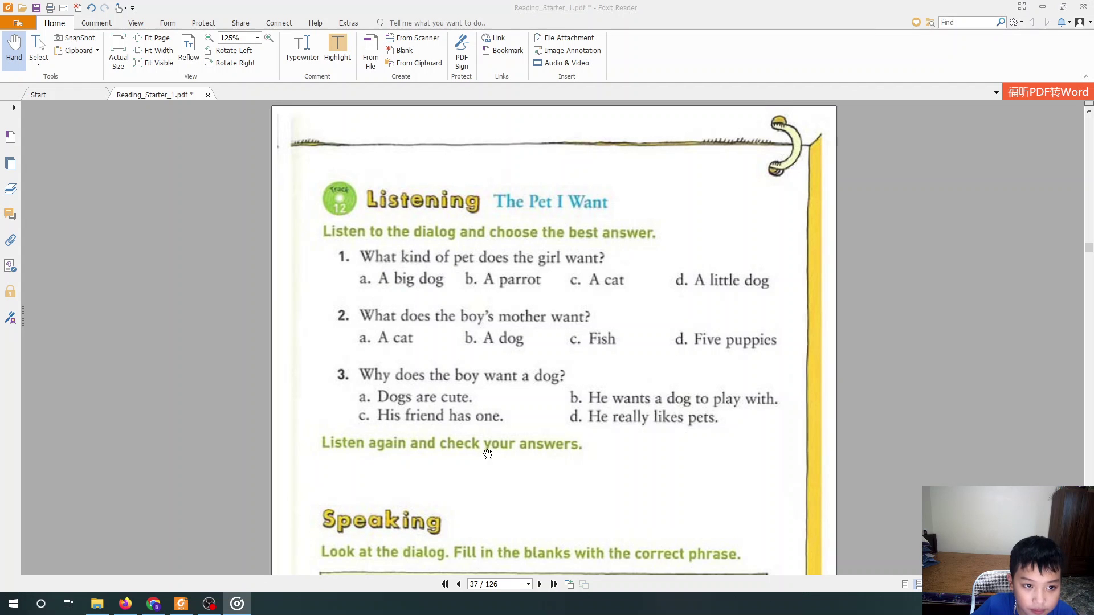
mouse_move(488, 447)
left_mouse_down()
mouse_move(496, 430)
mouse_move(452, 459)
left_mouse_up()
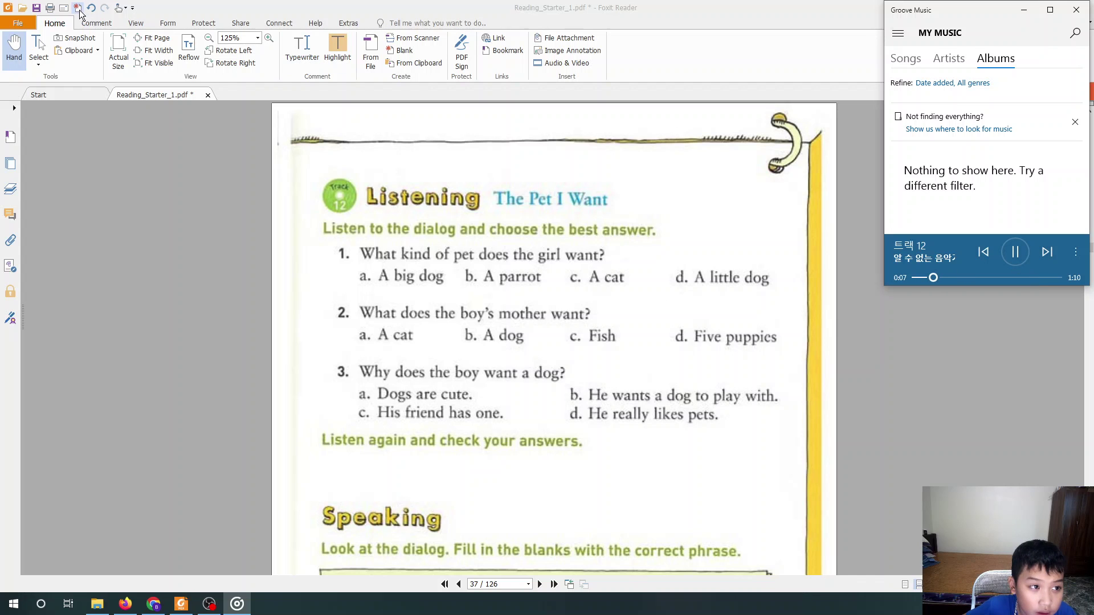
Ready Area Highlight in Foxit, then listen to track 12 in Groove Music.
left_click(105, 24)
left_click(349, 57)
key("alt+Tab")
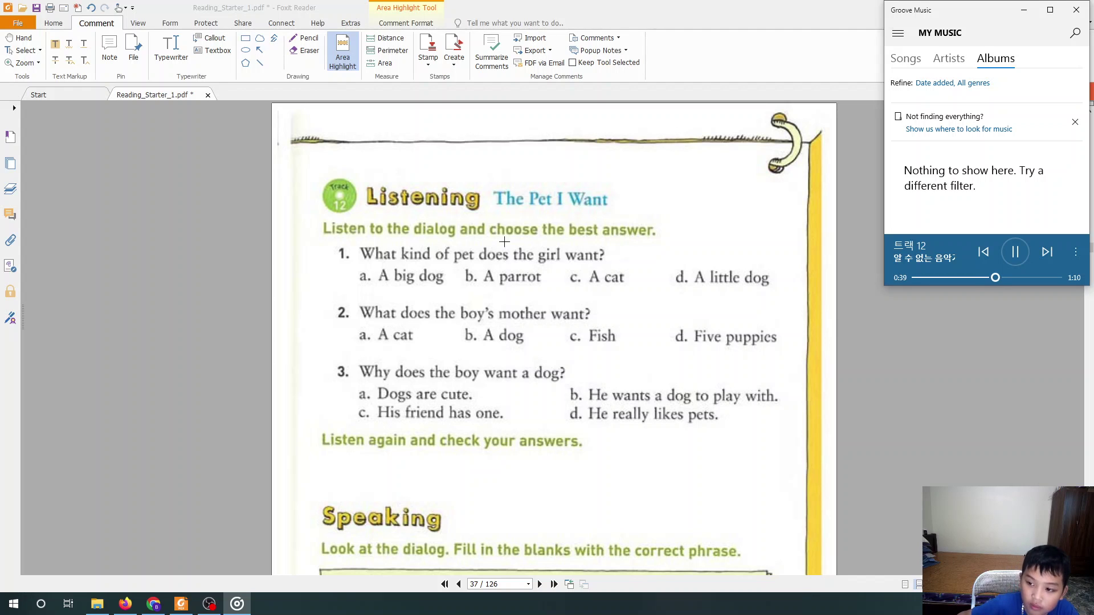
Close Groove Music and highlight Listening answers 1d 'A little dog', 2a 'A cat' and 3b.
left_click(1077, 10)
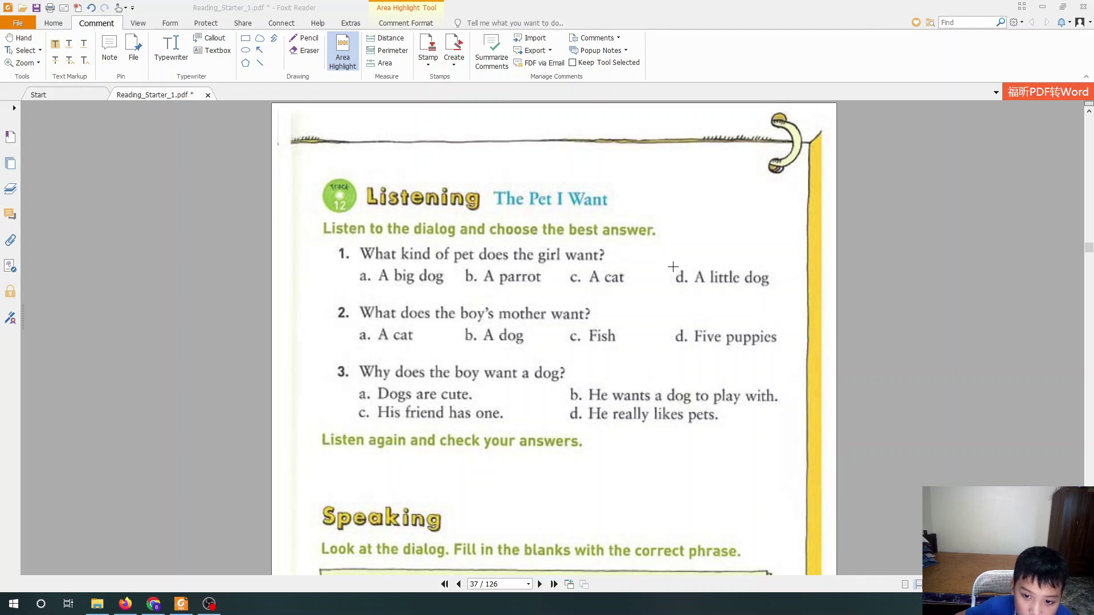
left_click_drag(673, 267, 772, 288)
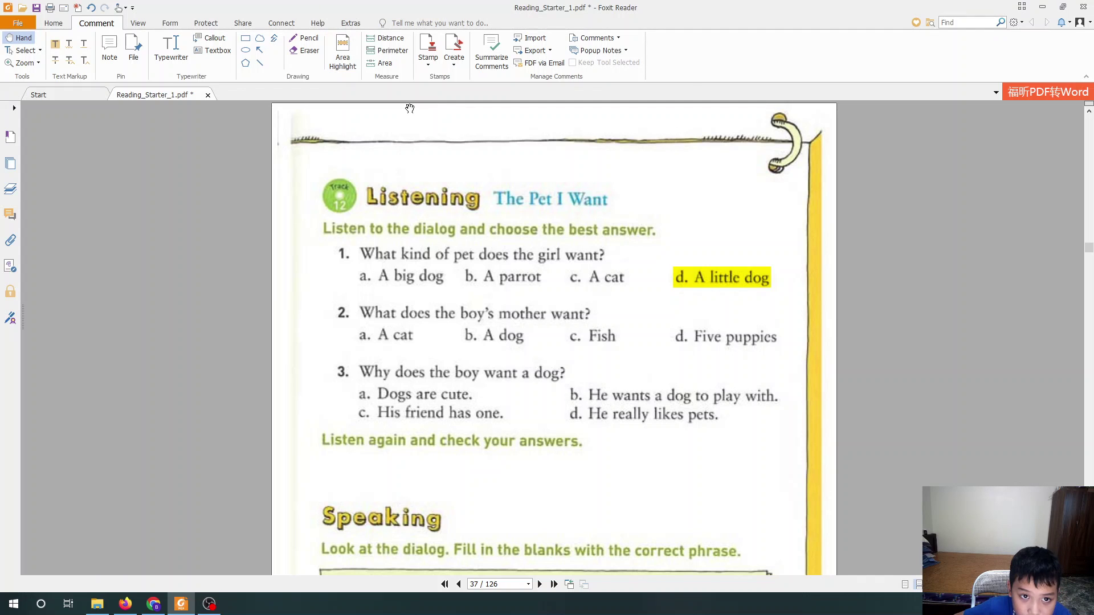
left_click(343, 55)
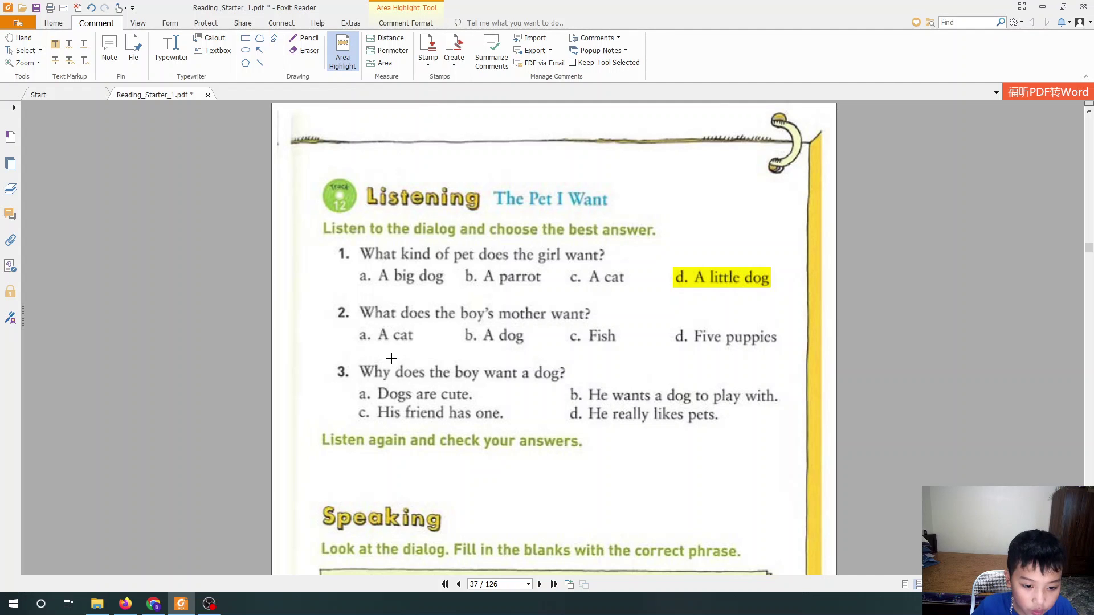
mouse_move(356, 327)
left_mouse_down()
mouse_move(427, 349)
mouse_move(415, 341)
left_mouse_up()
left_click(342, 55)
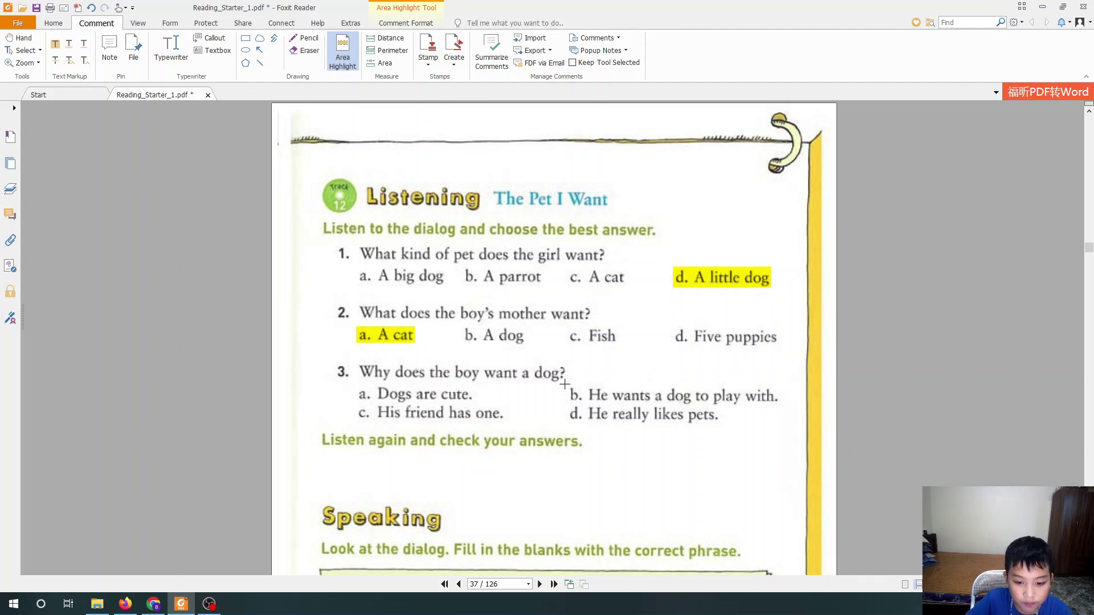
mouse_move(564, 384)
left_mouse_down()
mouse_move(702, 428)
mouse_move(777, 400)
mouse_move(784, 408)
left_mouse_up()
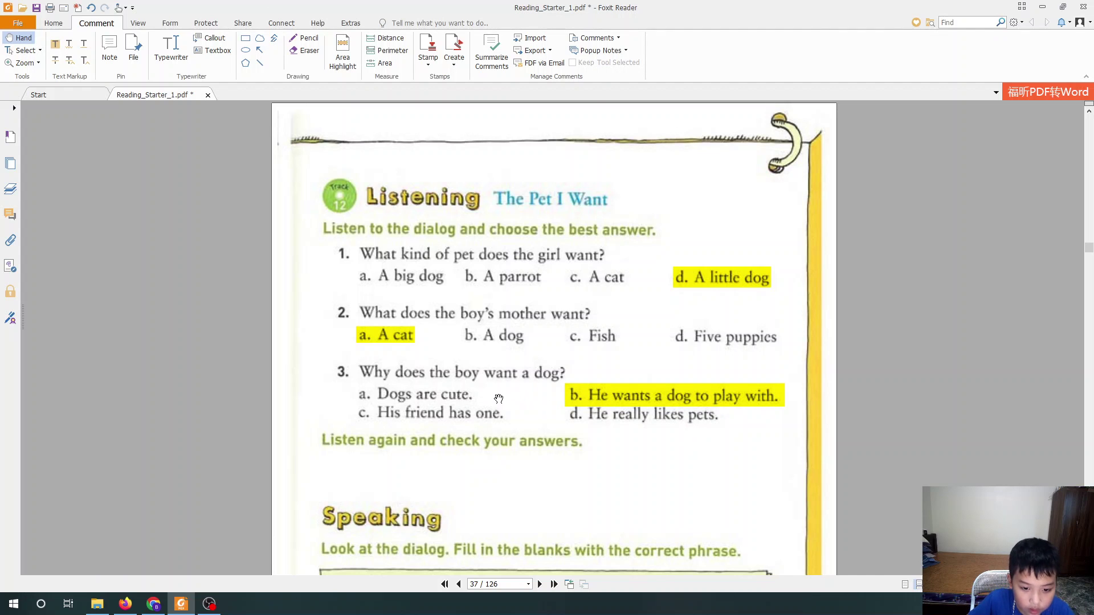
Scroll to the Speaking dialog and type 'What kind of' into blank 1 with Typewriter.
scroll(493, 359, "down", 5)
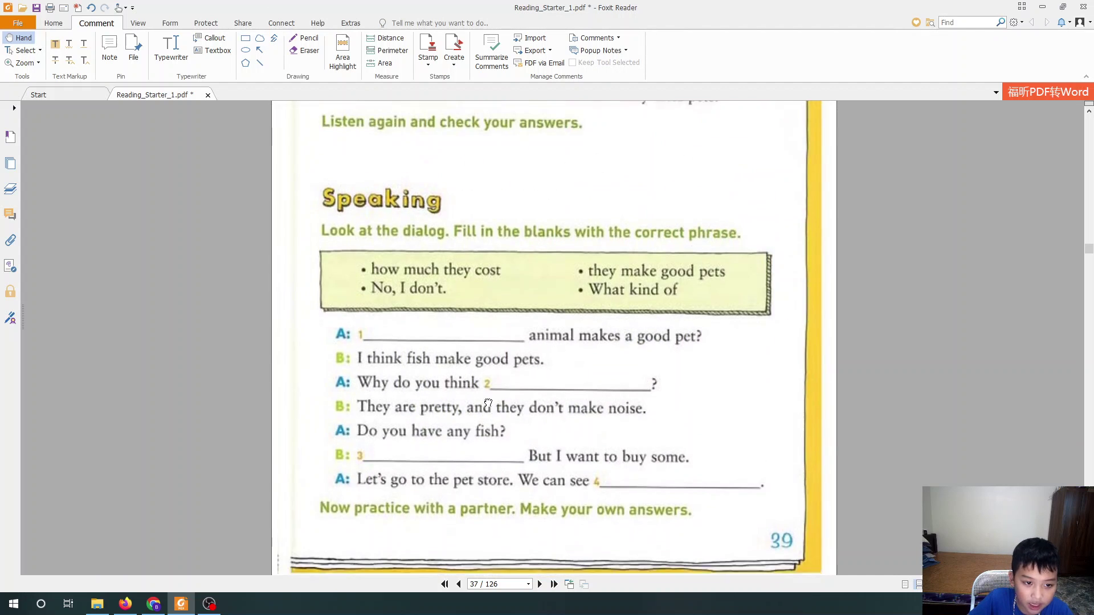
left_click(171, 48)
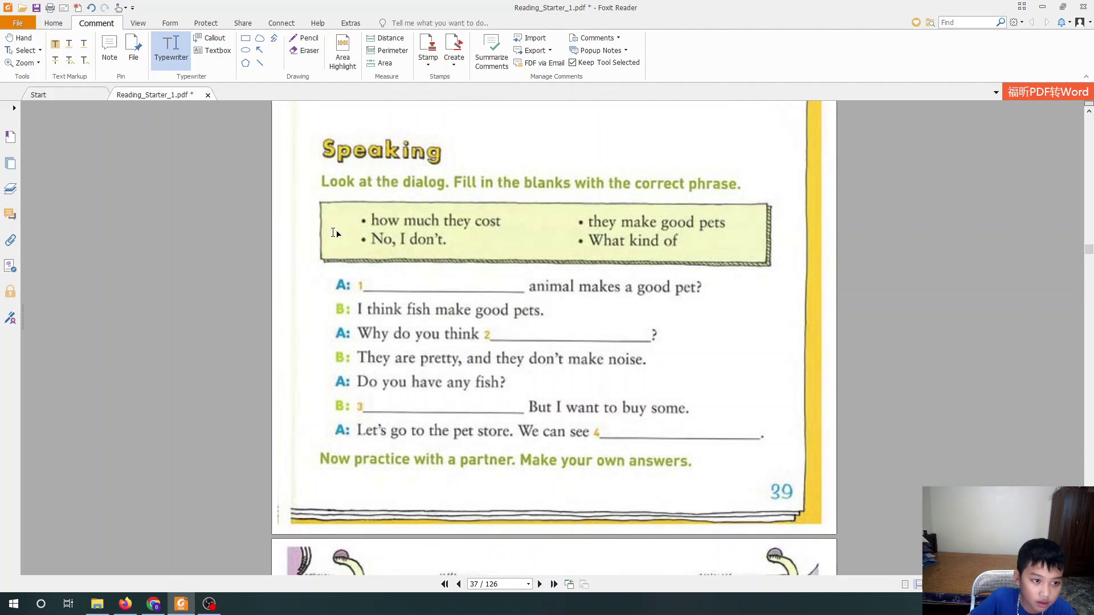
left_click(372, 286)
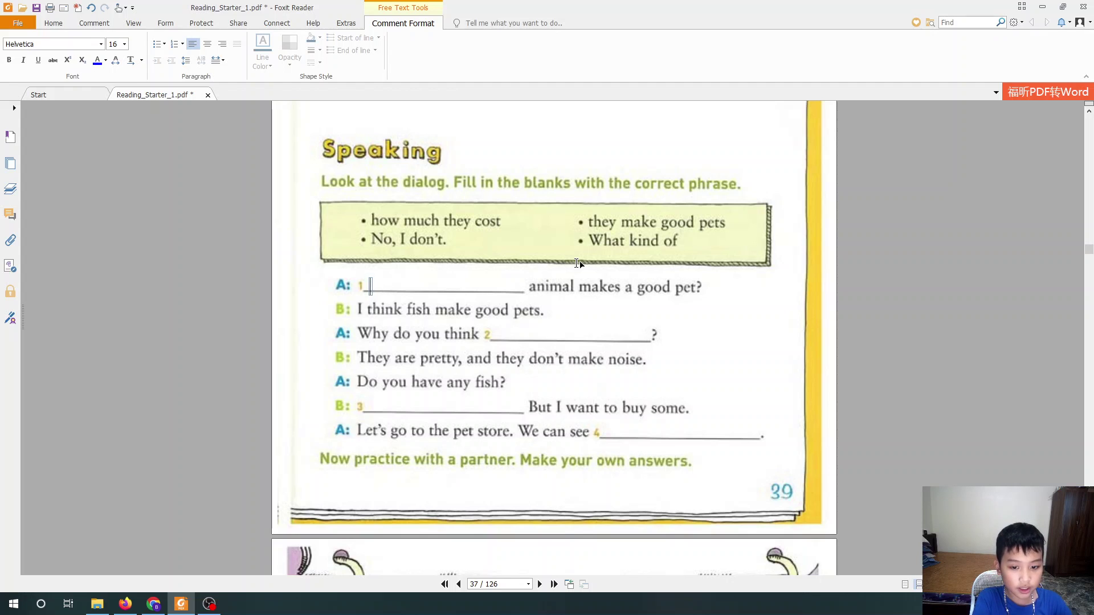
type("W")
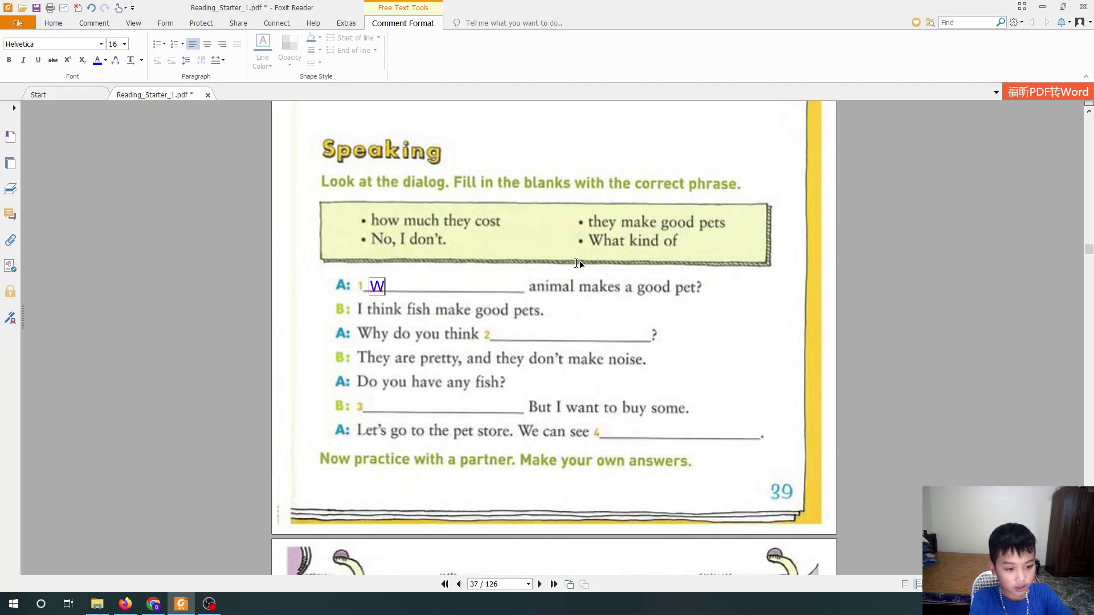
type("hat ")
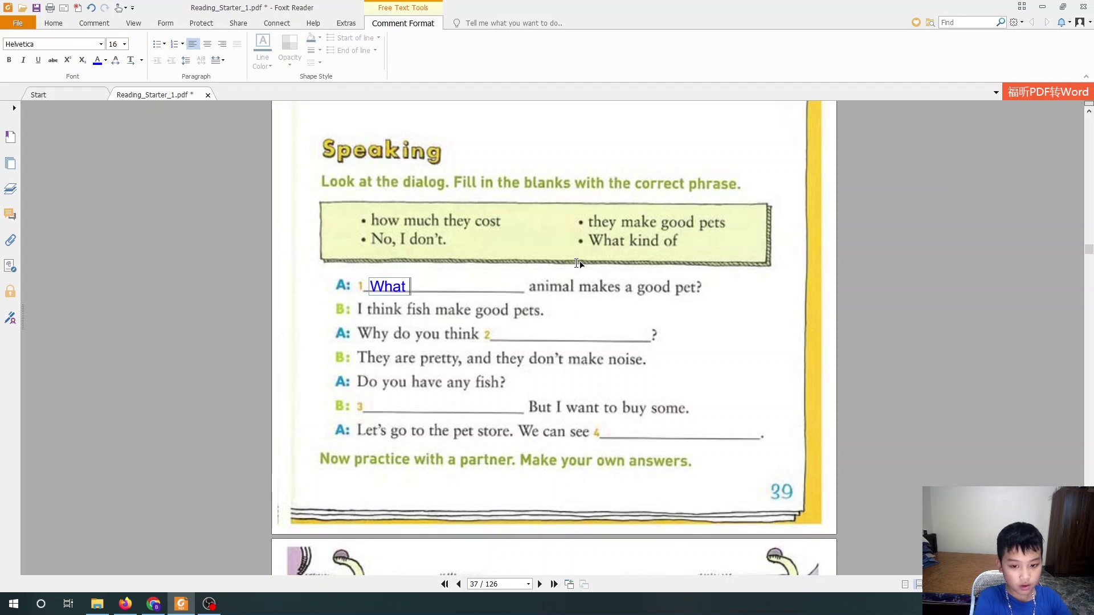
type("ki")
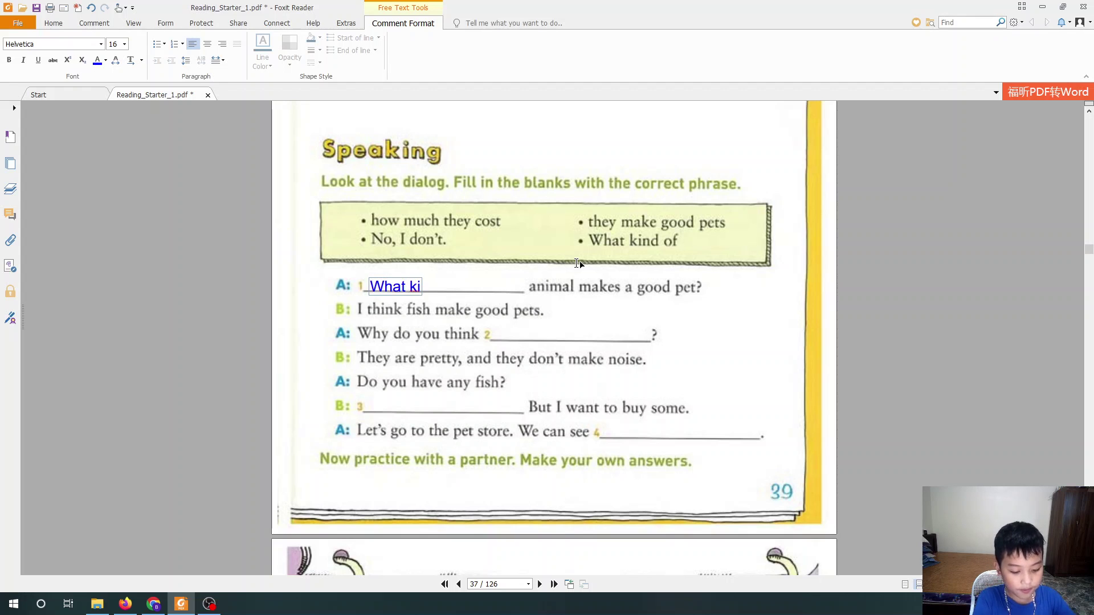
type("nd o")
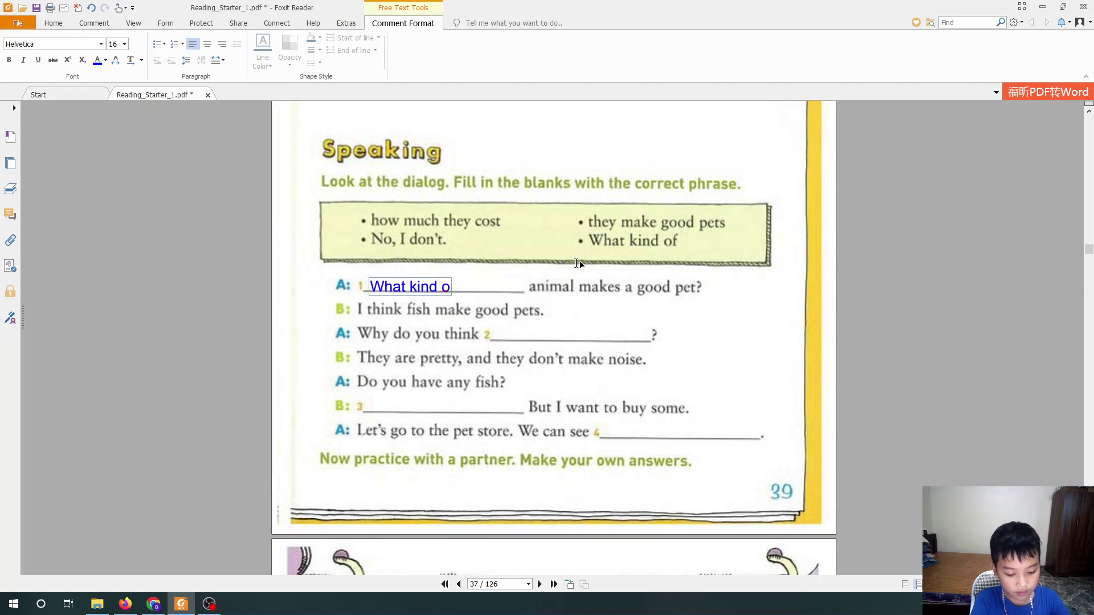
type("f")
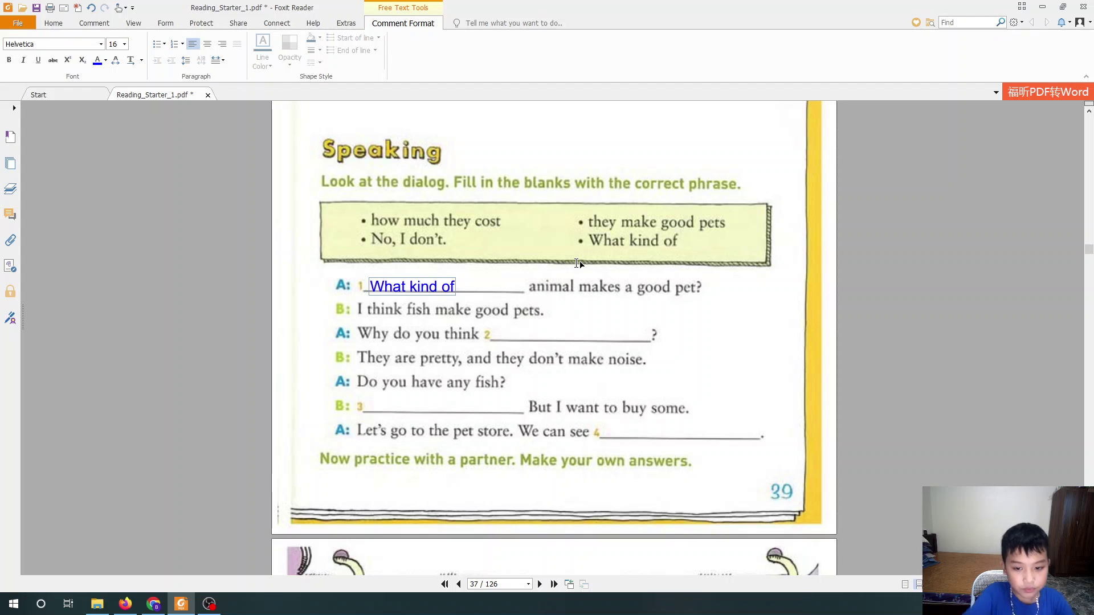
left_click(499, 333)
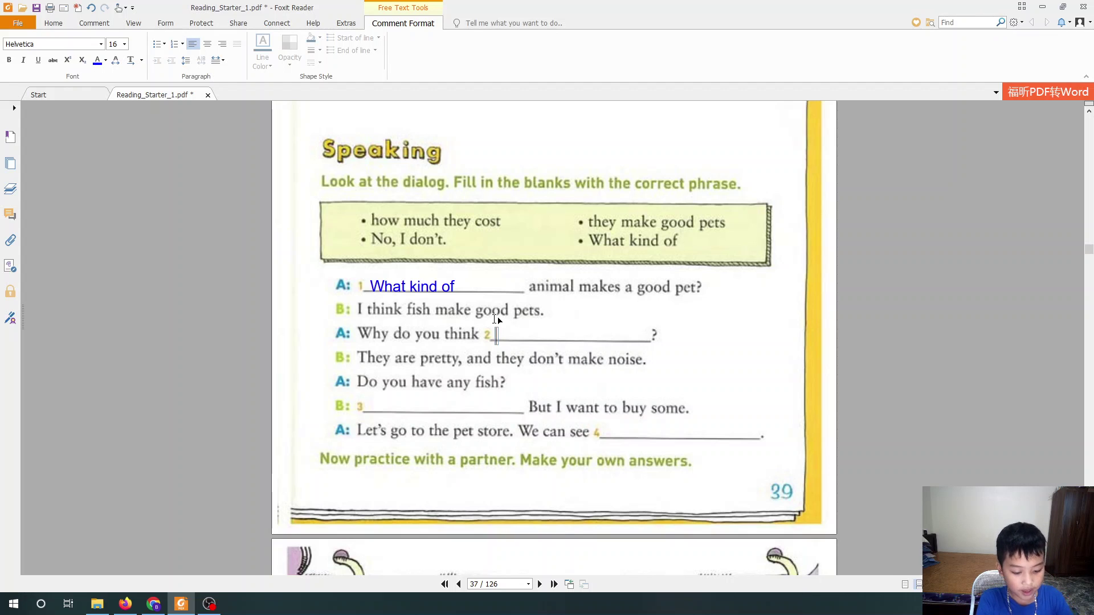
Type 'they make good pets' in blank 2 and 'No, I don't' in blank 3.
type("they")
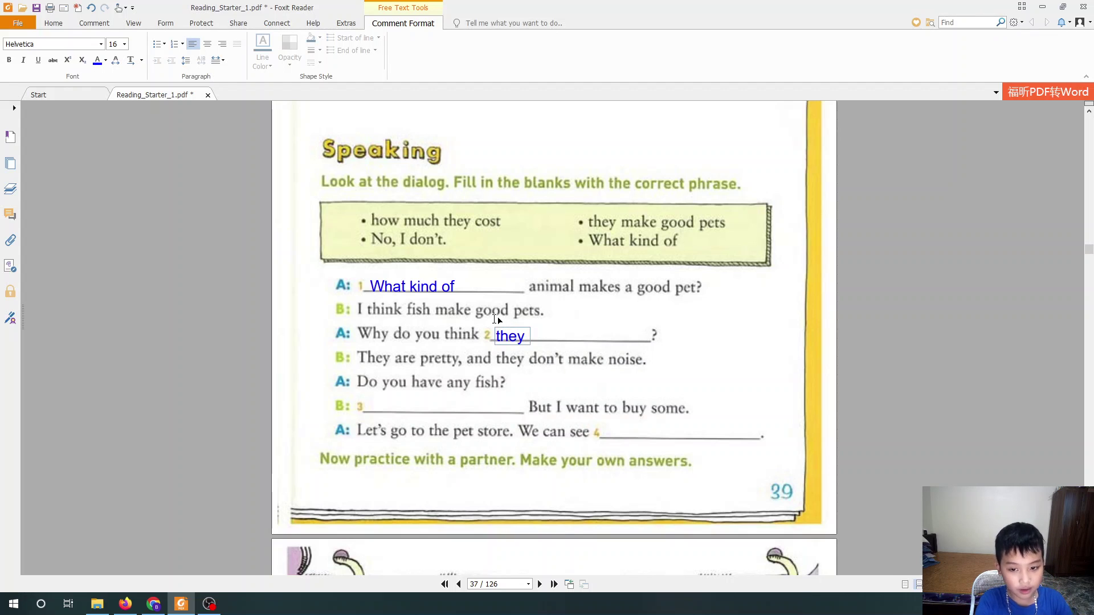
type("make")
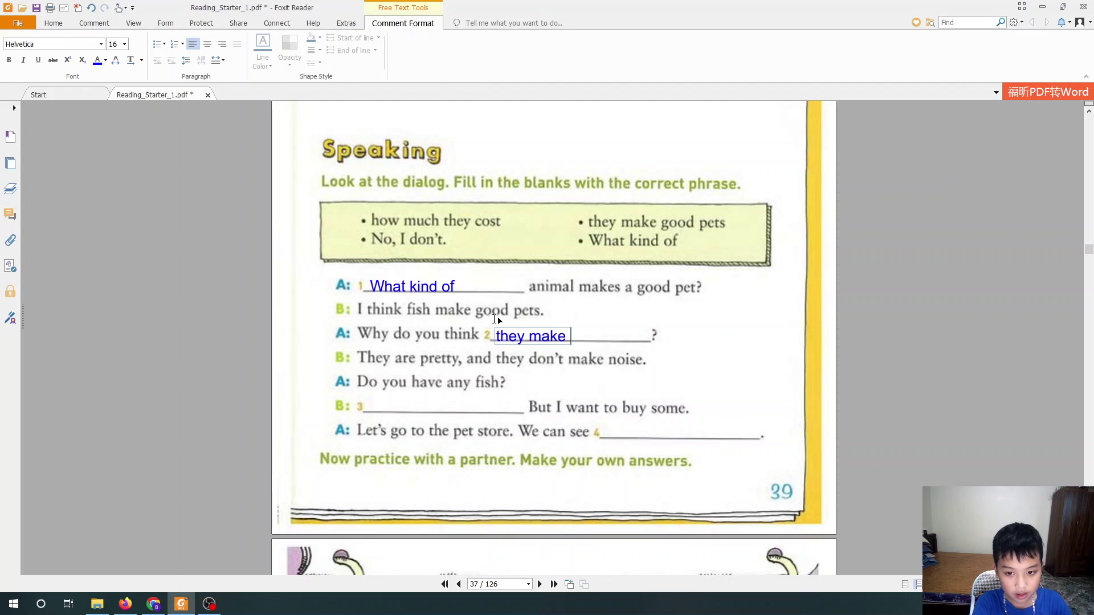
type(" gô")
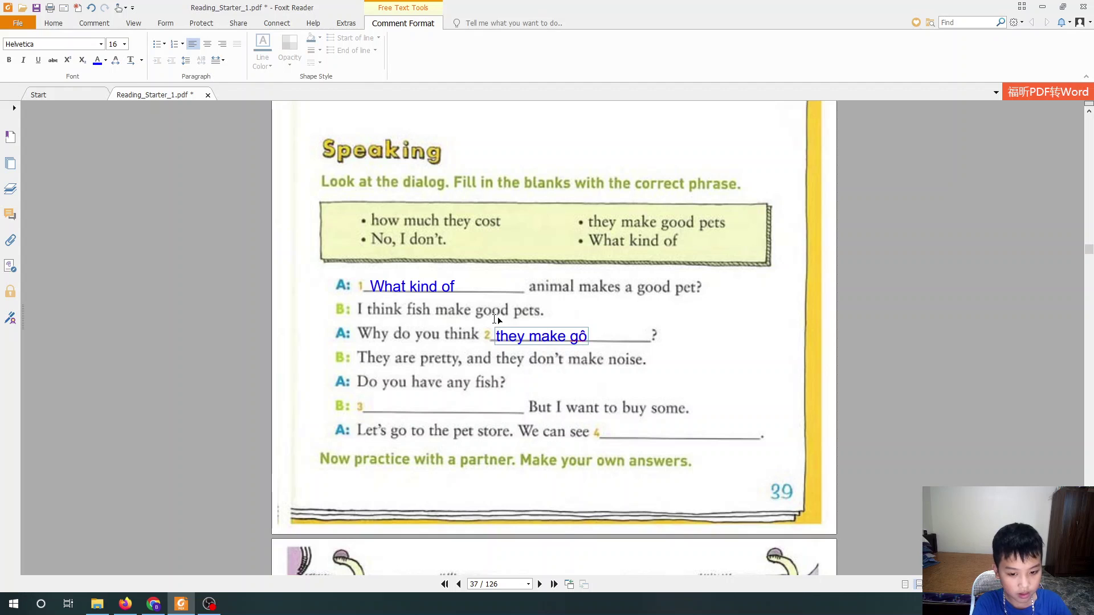
key("BackSpace")
type("ood ")
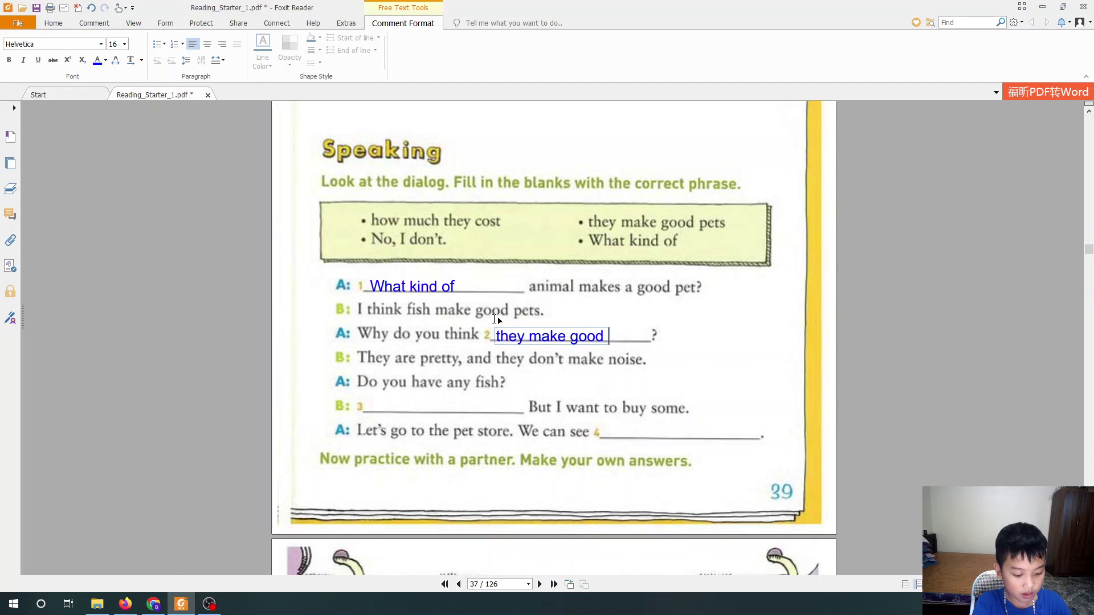
type("pets")
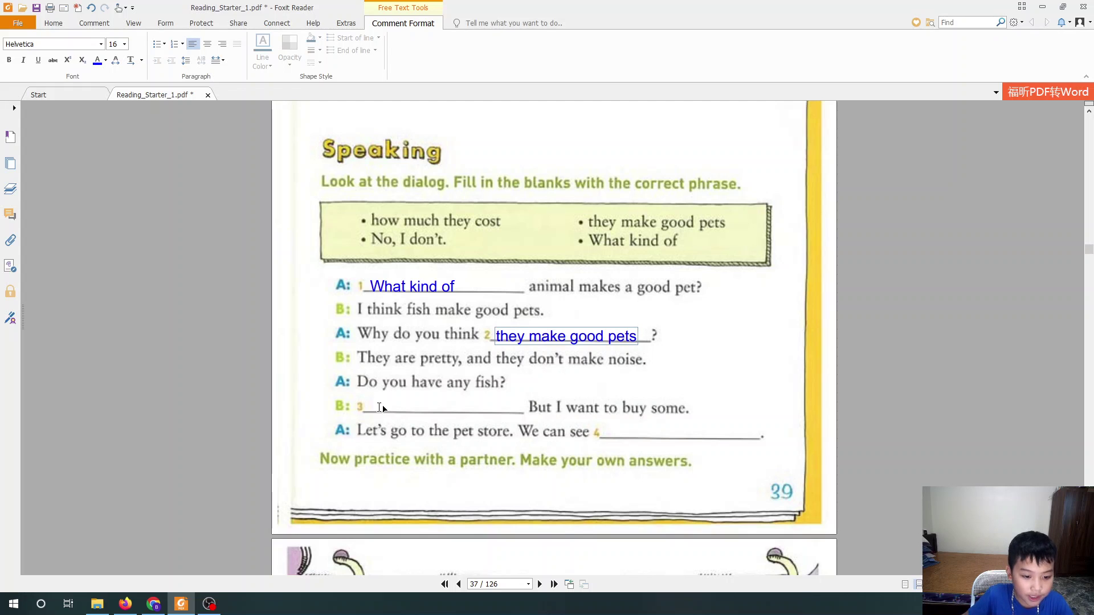
left_click(368, 407)
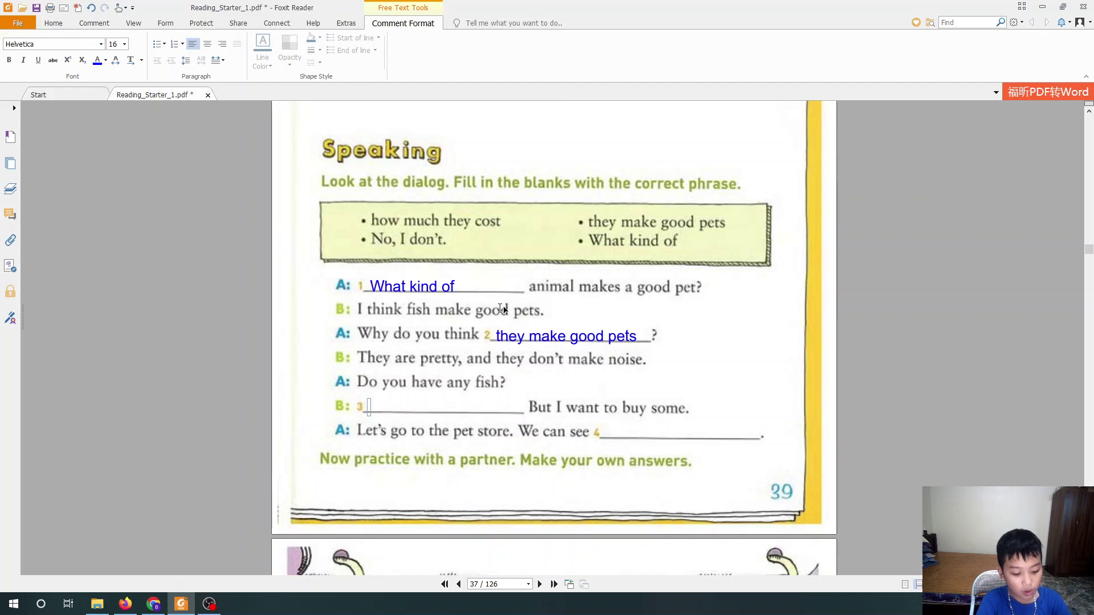
type("No")
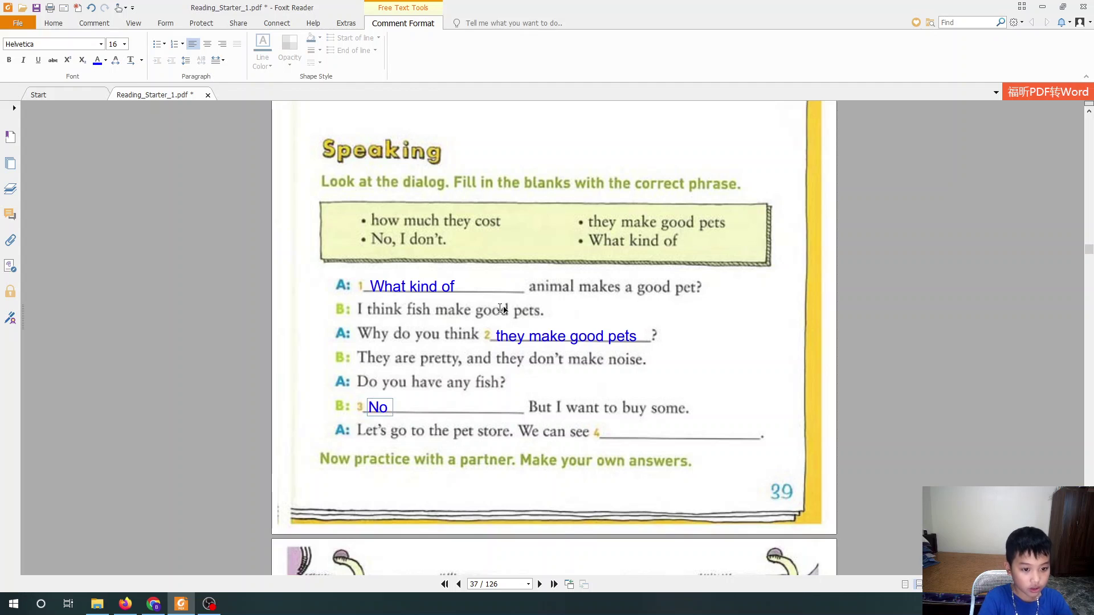
type(", I do")
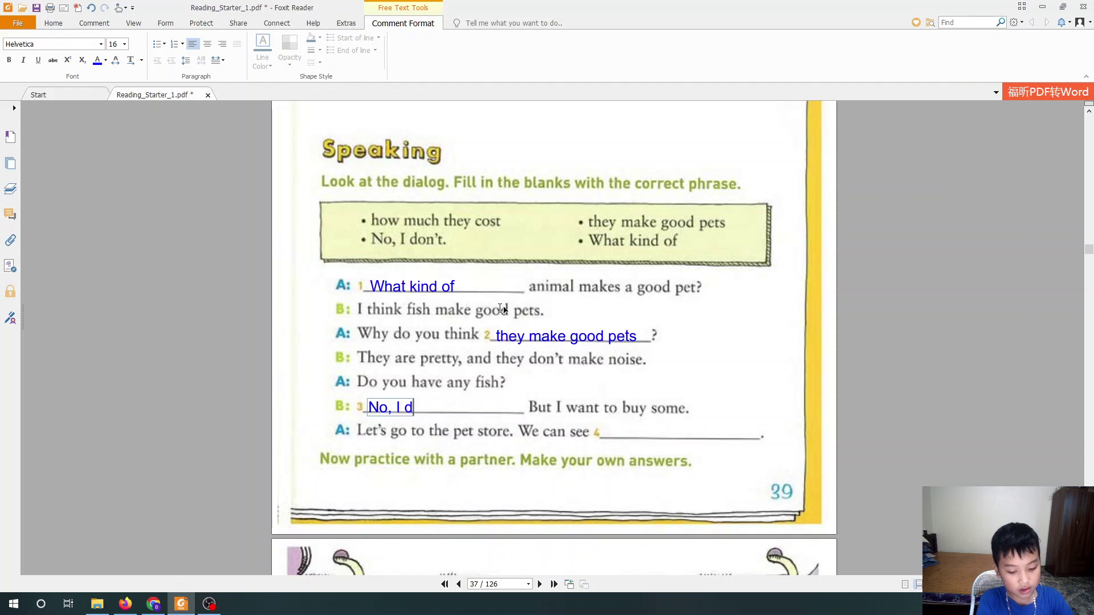
type("n")
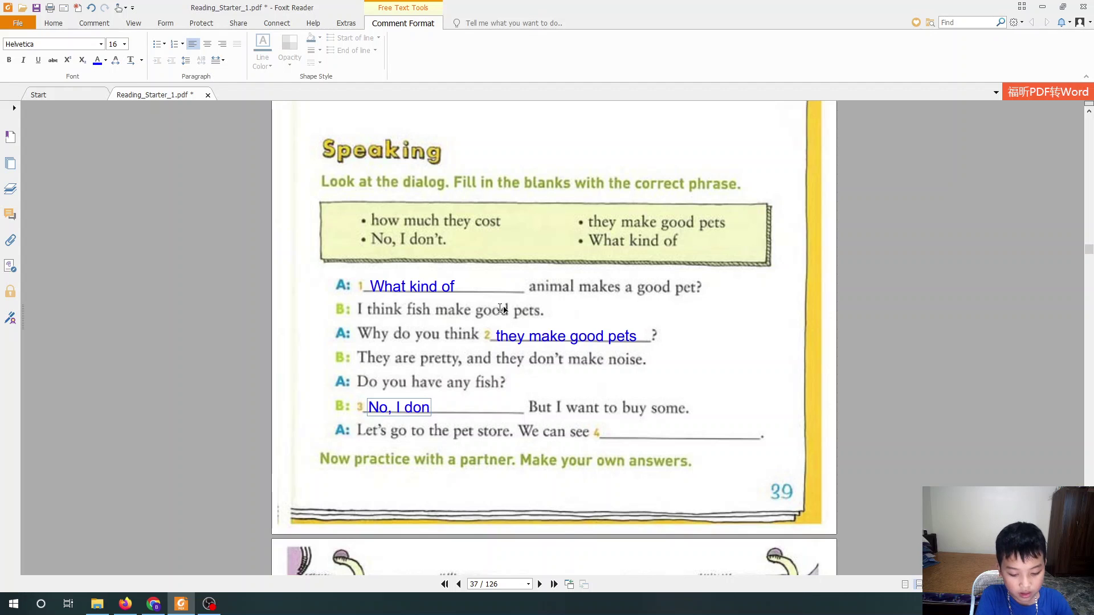
type("'t")
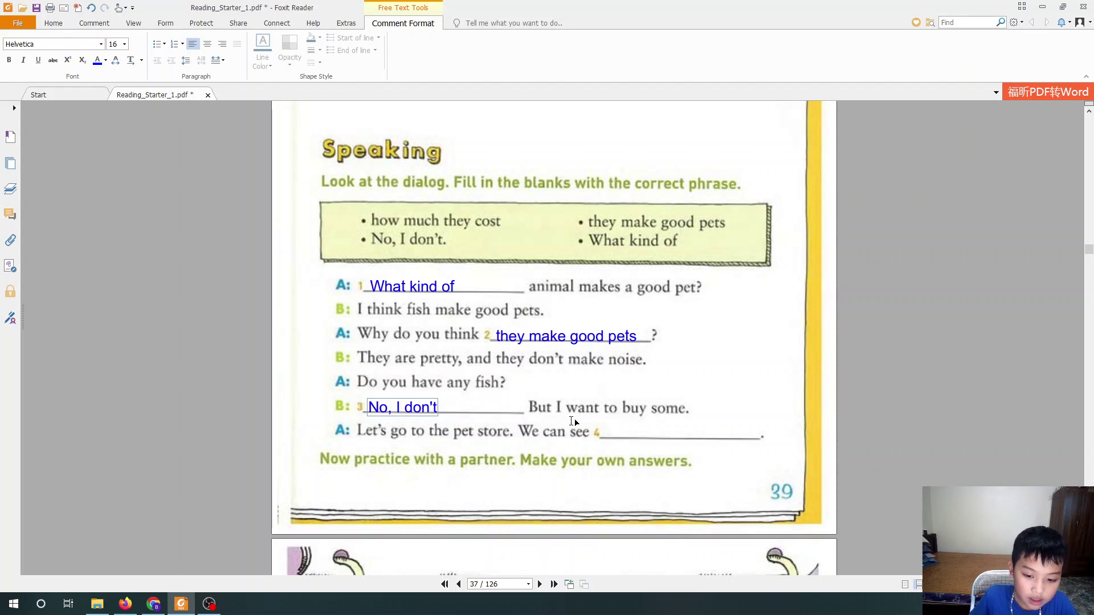
left_click(605, 435)
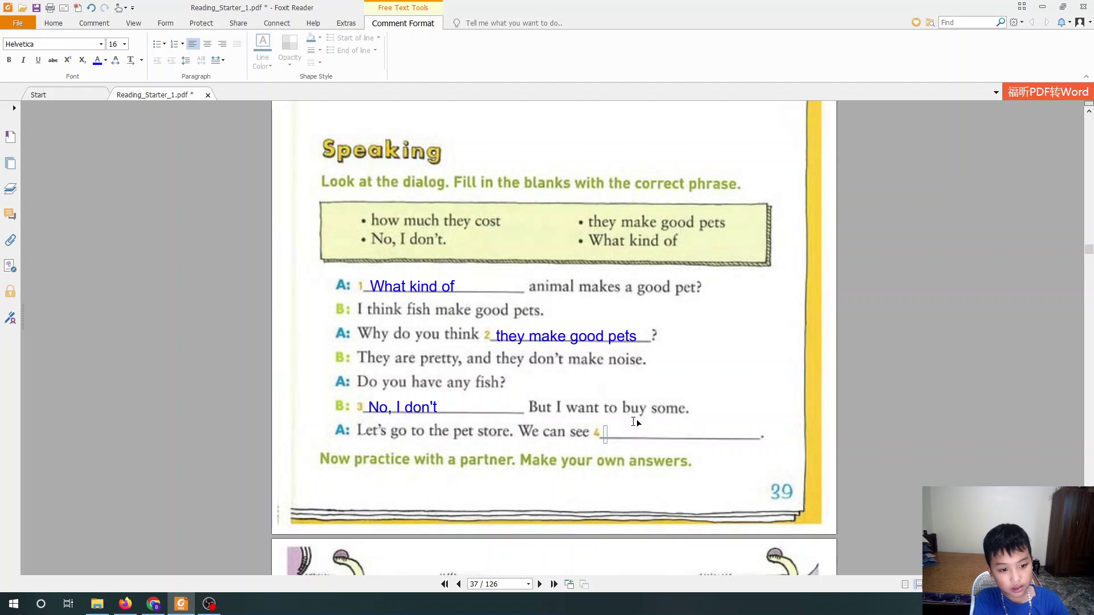
Type 'how much they cost' into Speaking blank 4.
type("how")
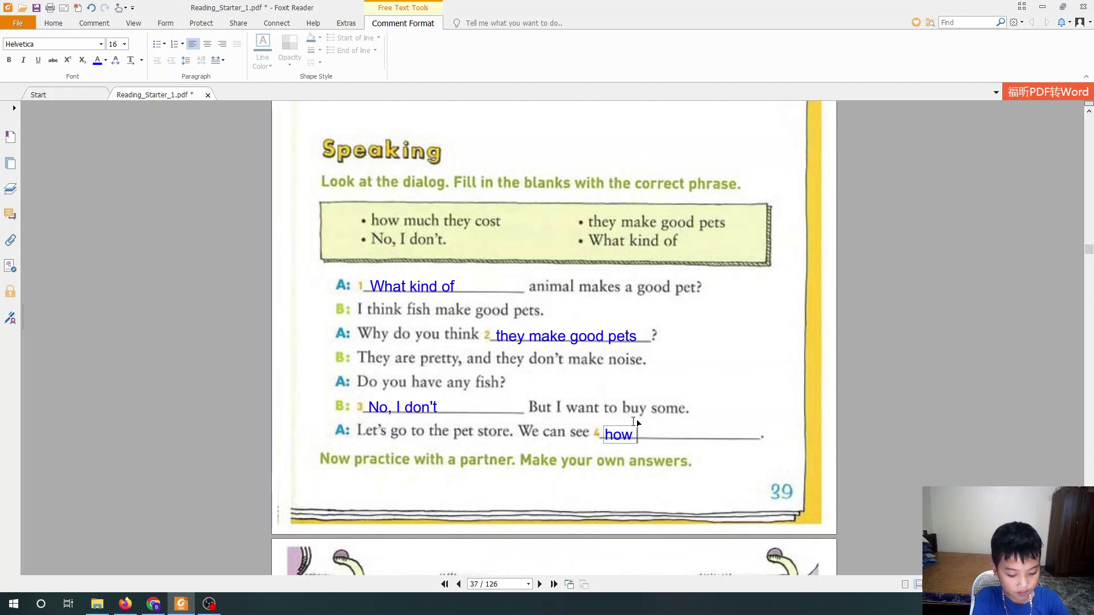
type(" much")
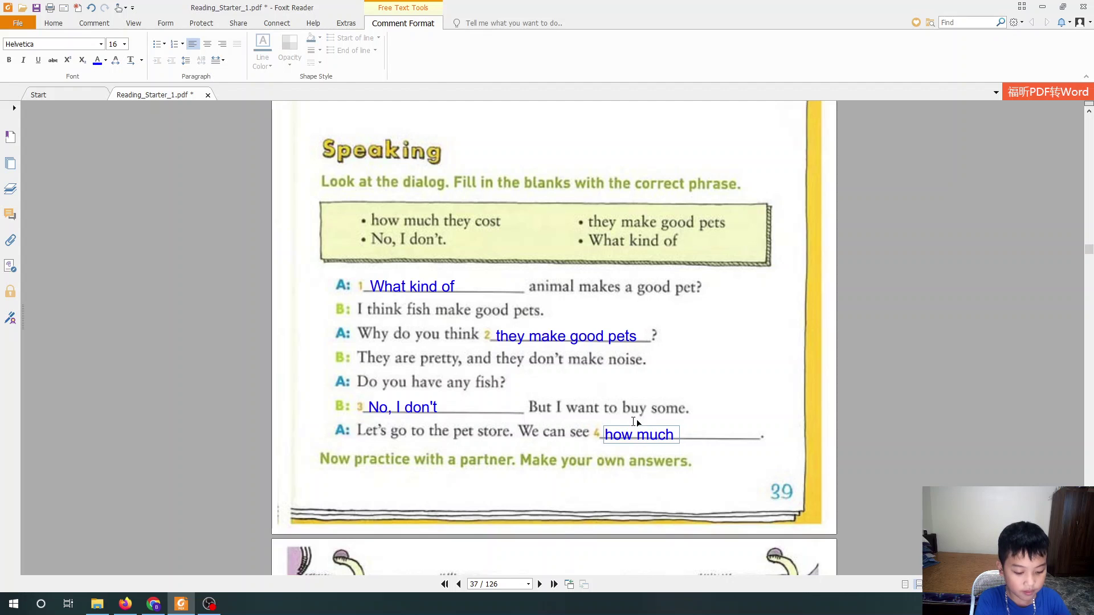
type(" they")
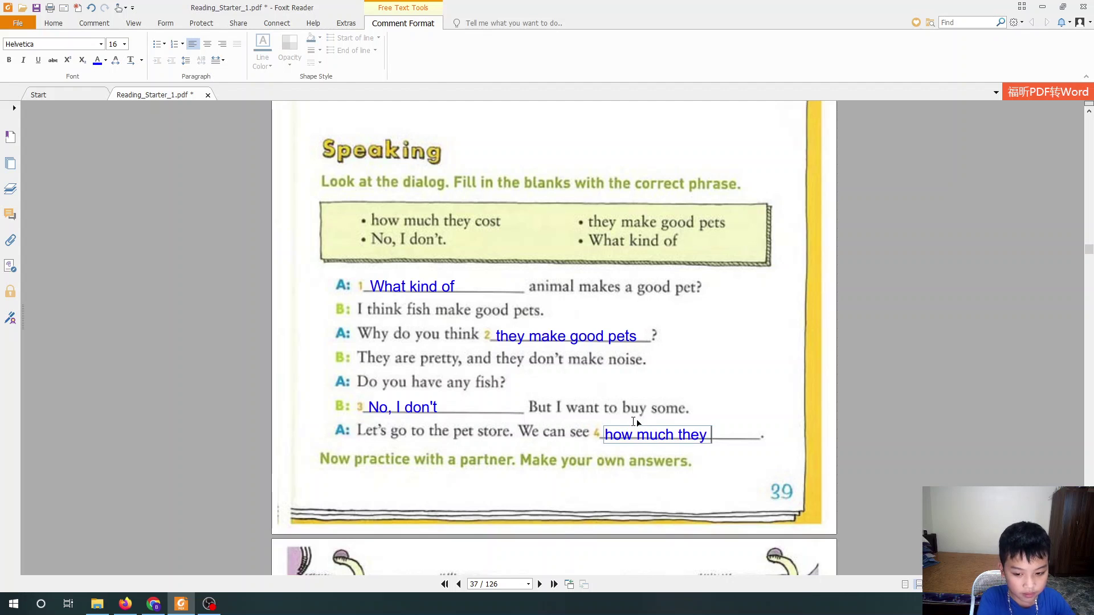
type(" có")
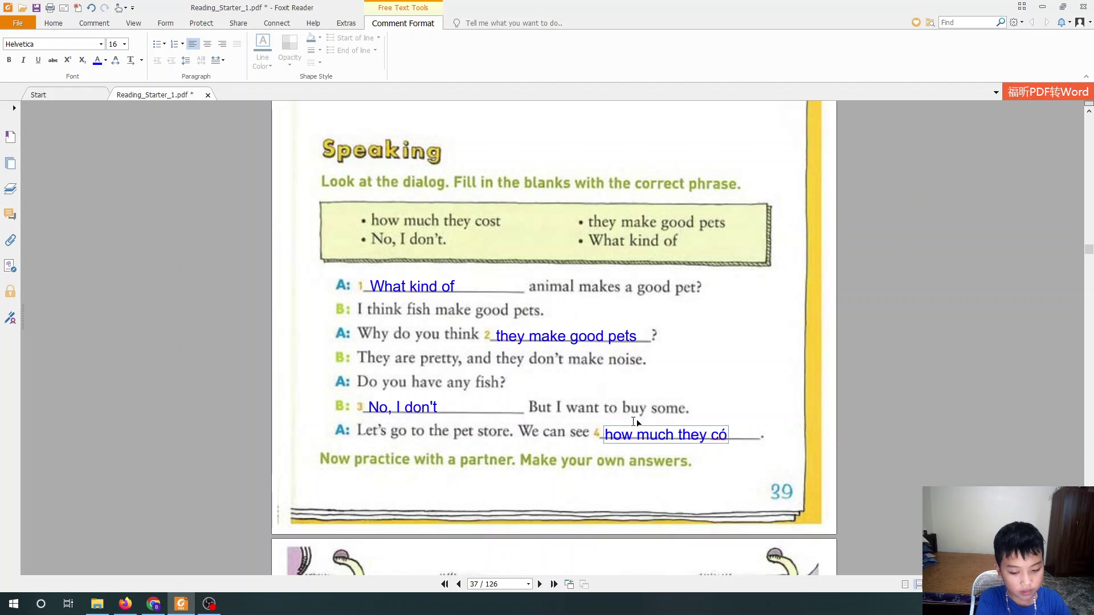
key("BackSpace")
type("ost")
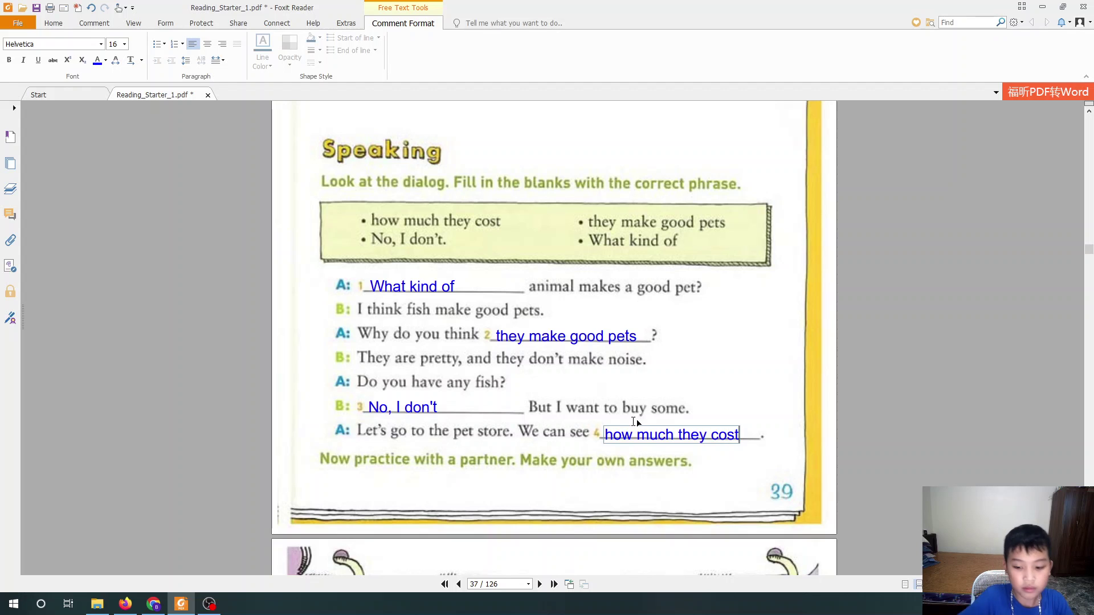
Type 'I think dogs make good pets.' on Writing question 1's answer line on page 38.
scroll(548, 463, "down", 5)
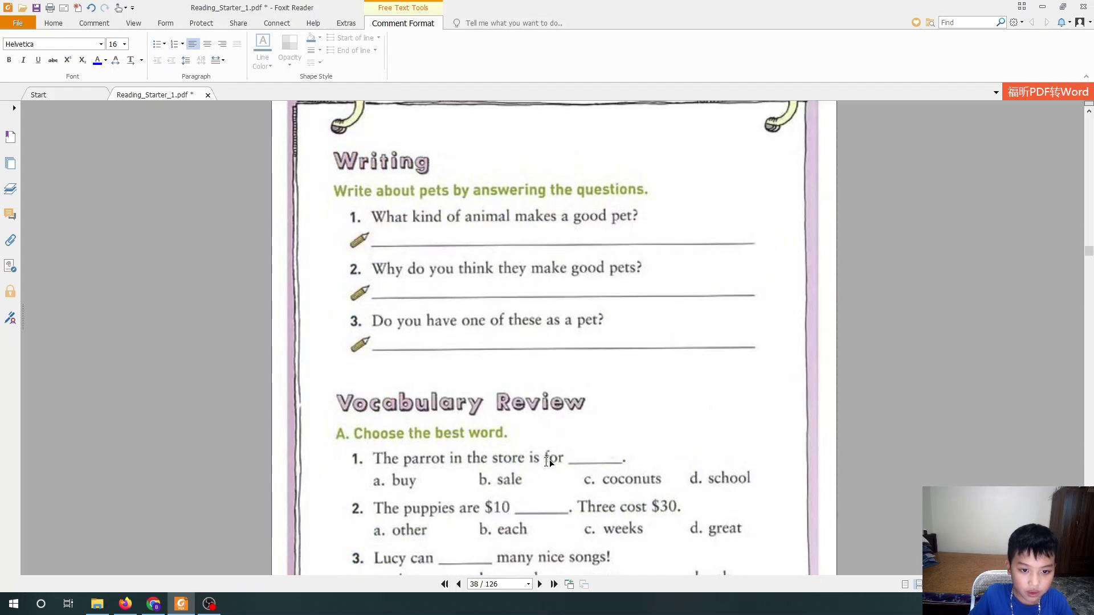
left_click(380, 242)
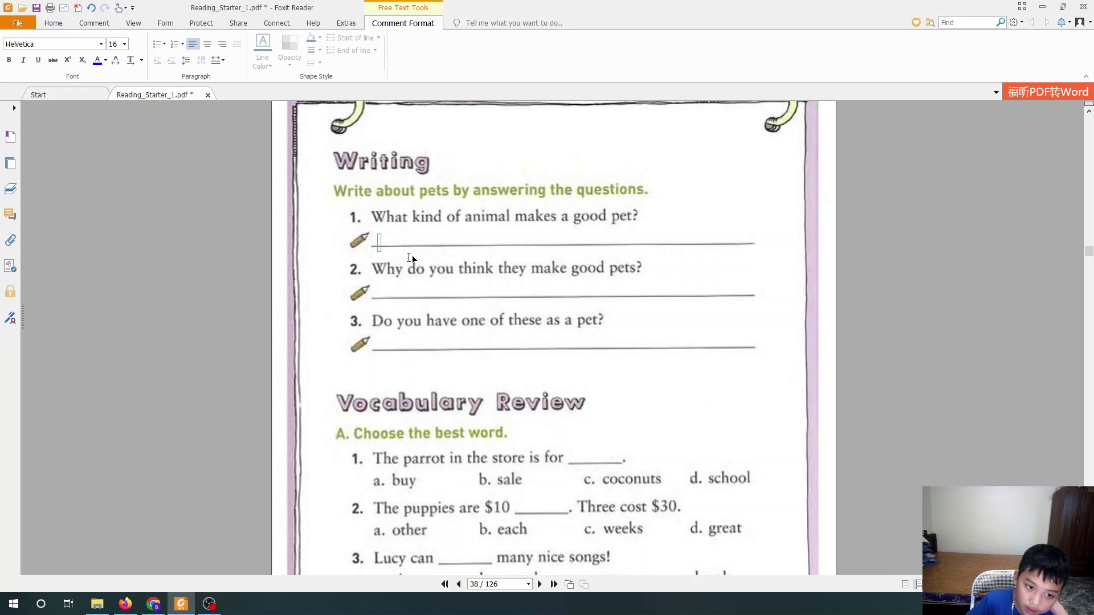
left_click(386, 245)
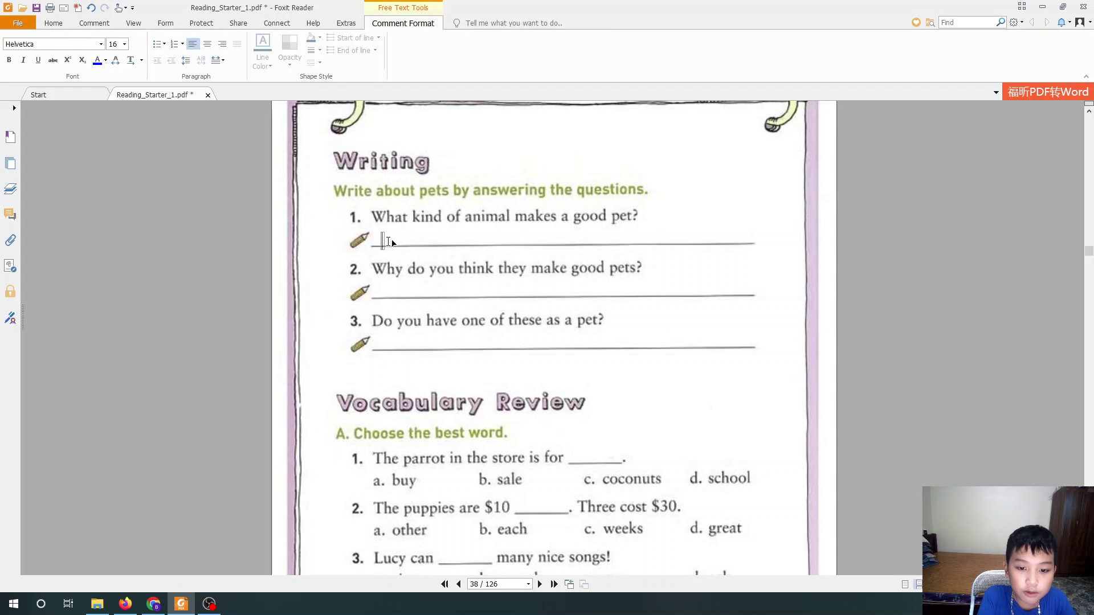
type("ty")
key("BackSpace")
type("hink")
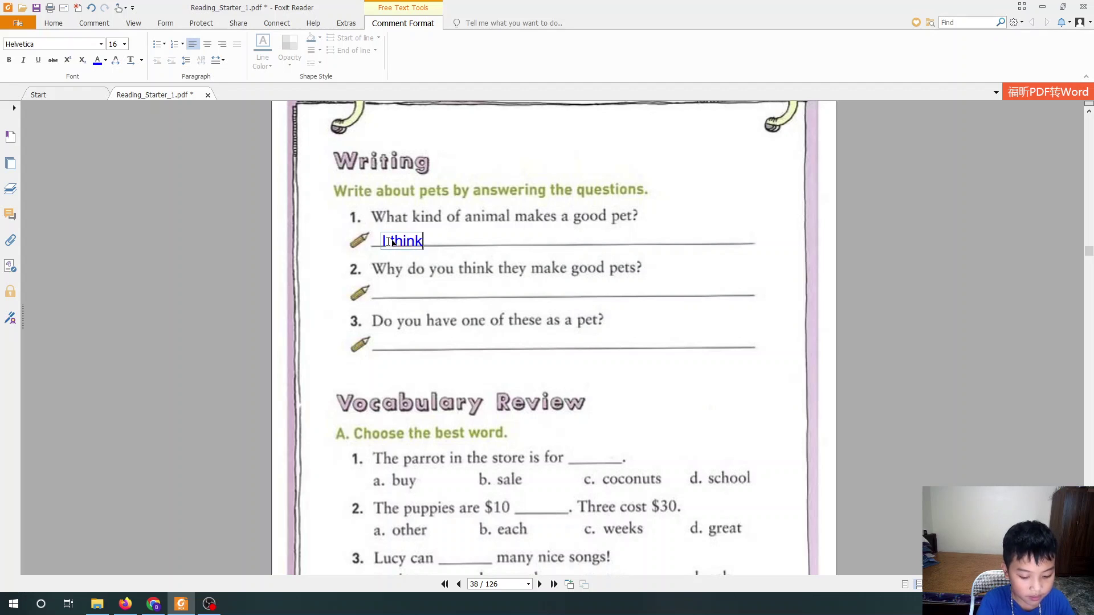
type(" dogs")
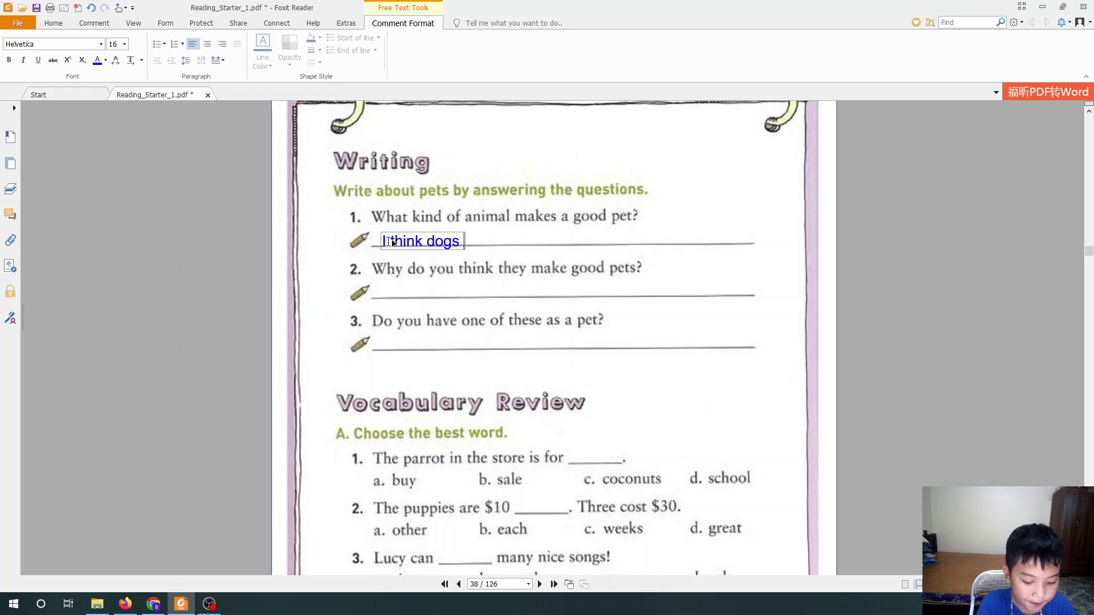
type(" mak")
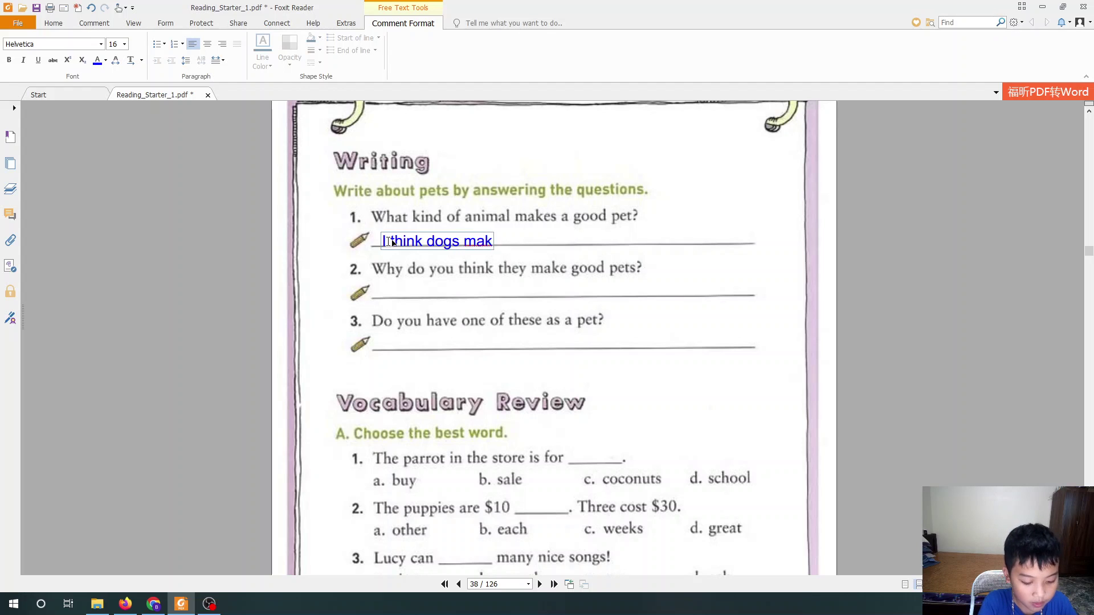
type("e good")
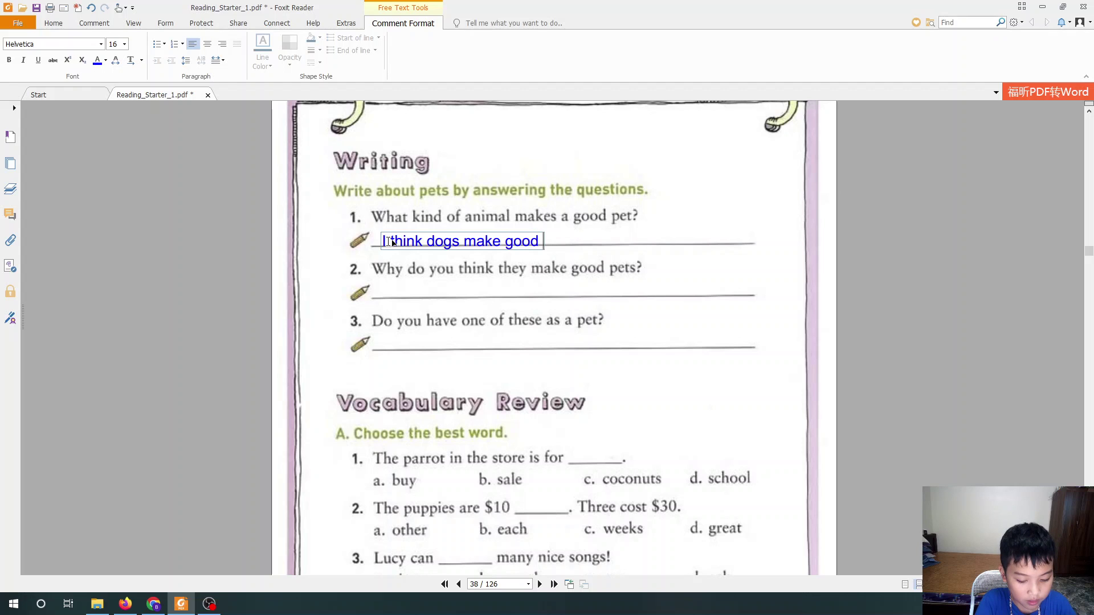
type(" pets")
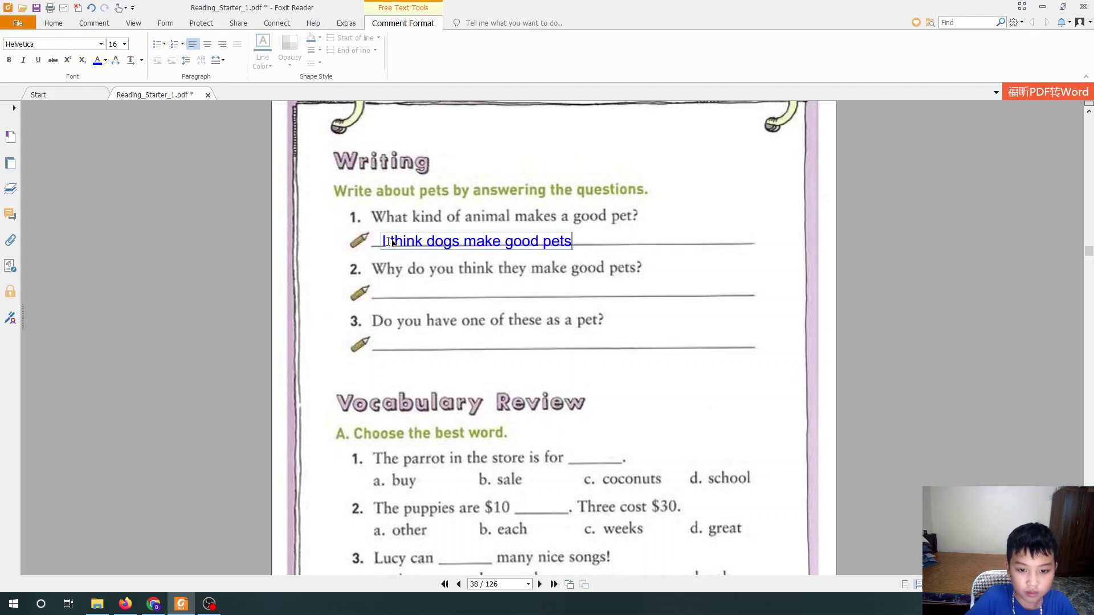
type(".")
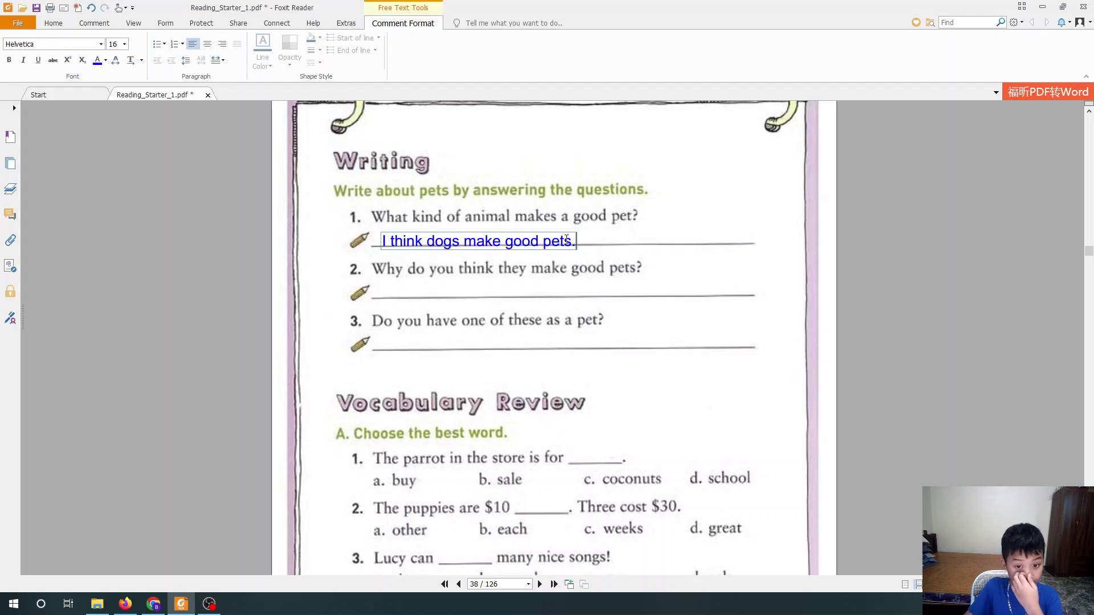
Type 'Because they are friendly and cute.' on question 2's answer line, correcting the typos.
left_click(374, 294)
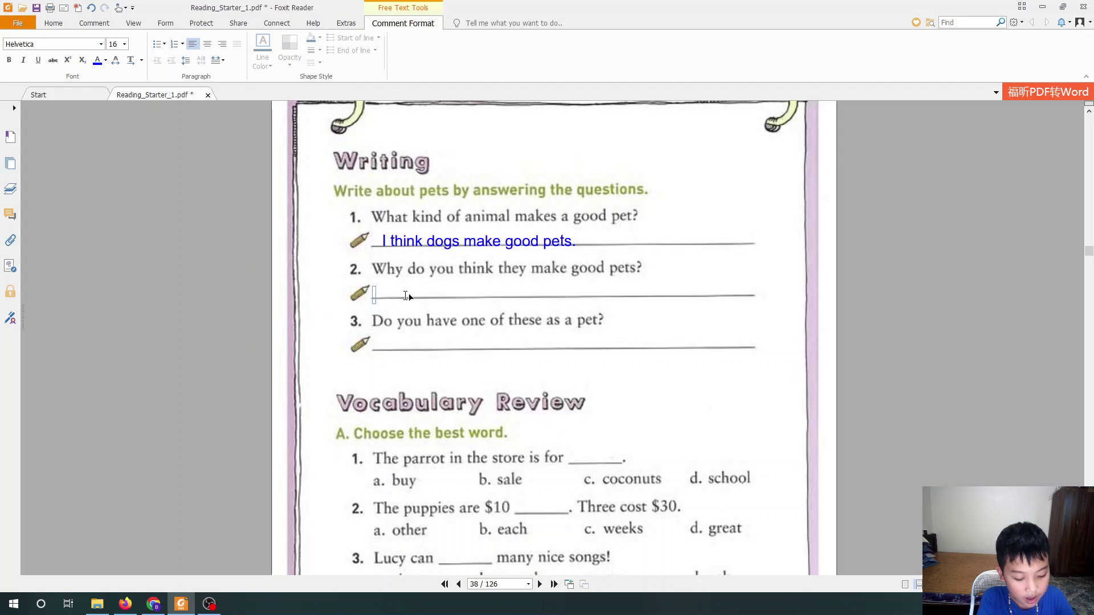
type("Beca")
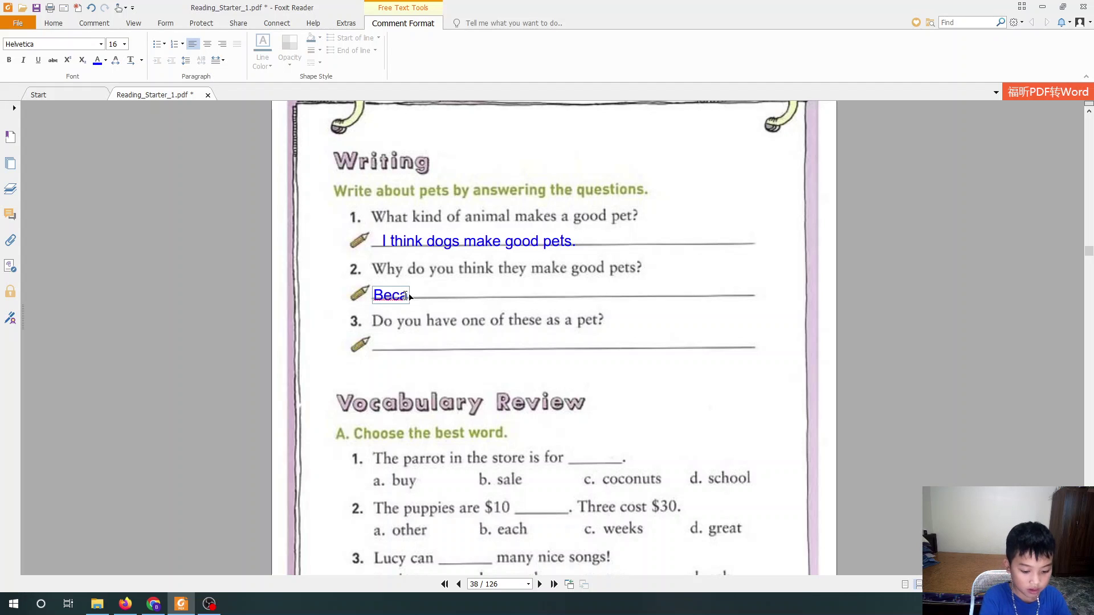
type("use ")
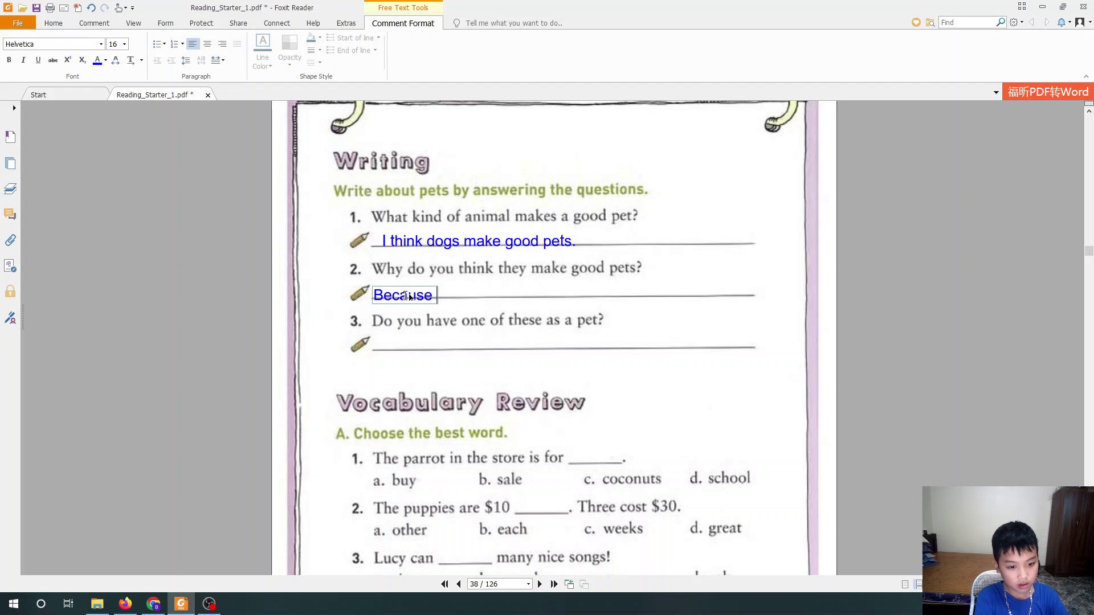
type("they")
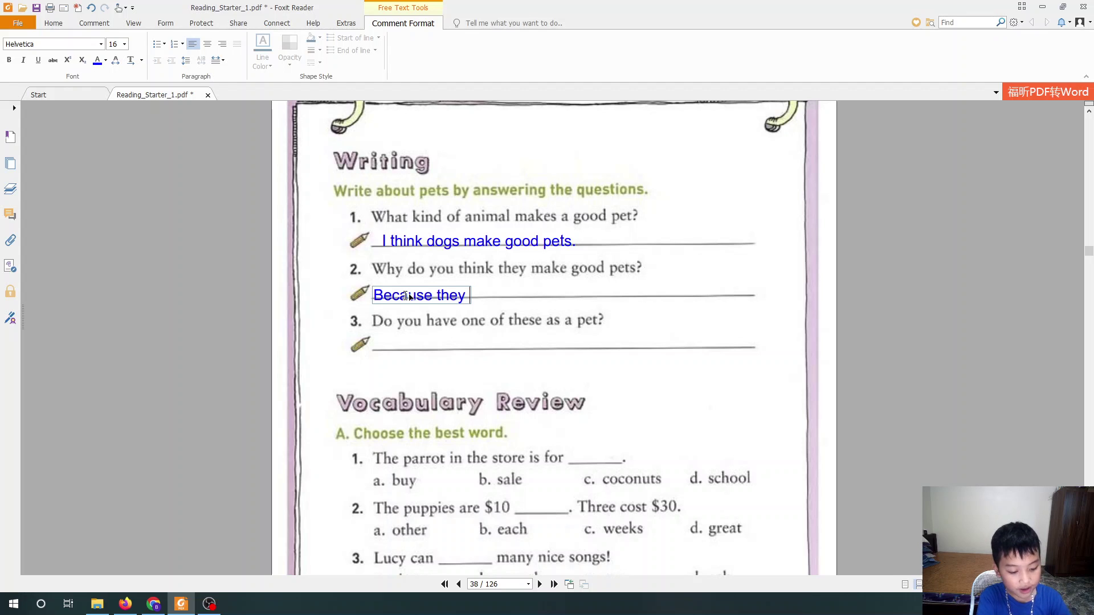
type(" a")
type("re")
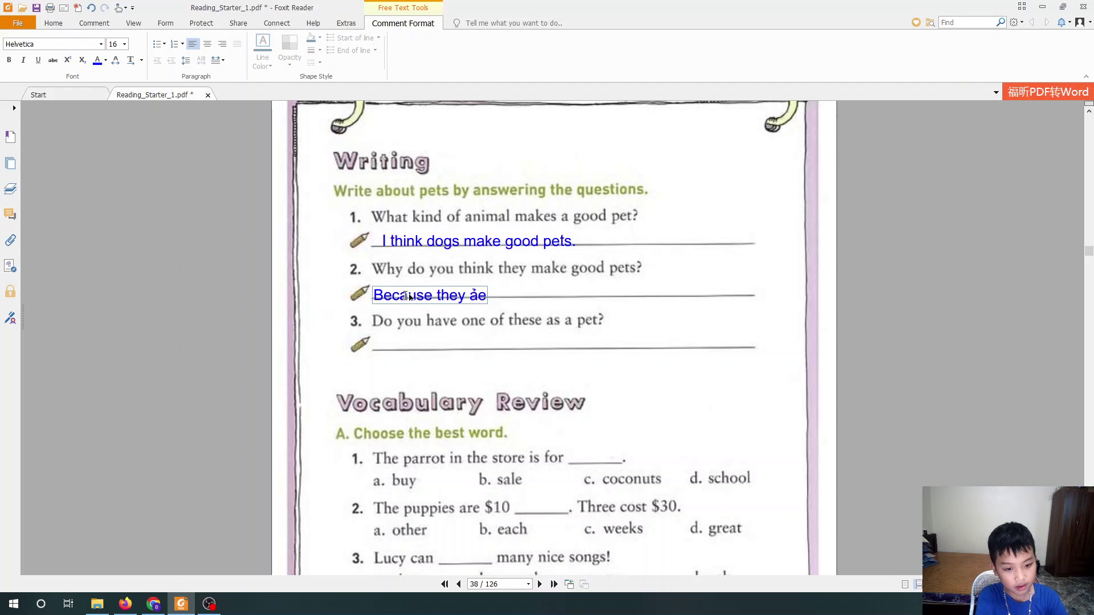
key("BackSpace")
key("BackSpace")
type("are ")
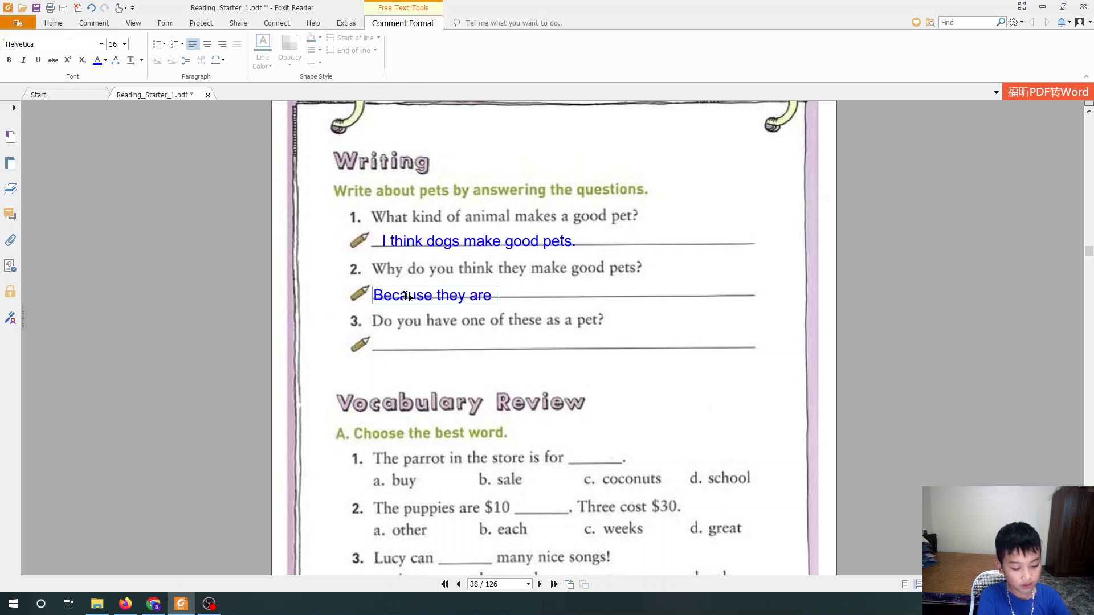
type("fr")
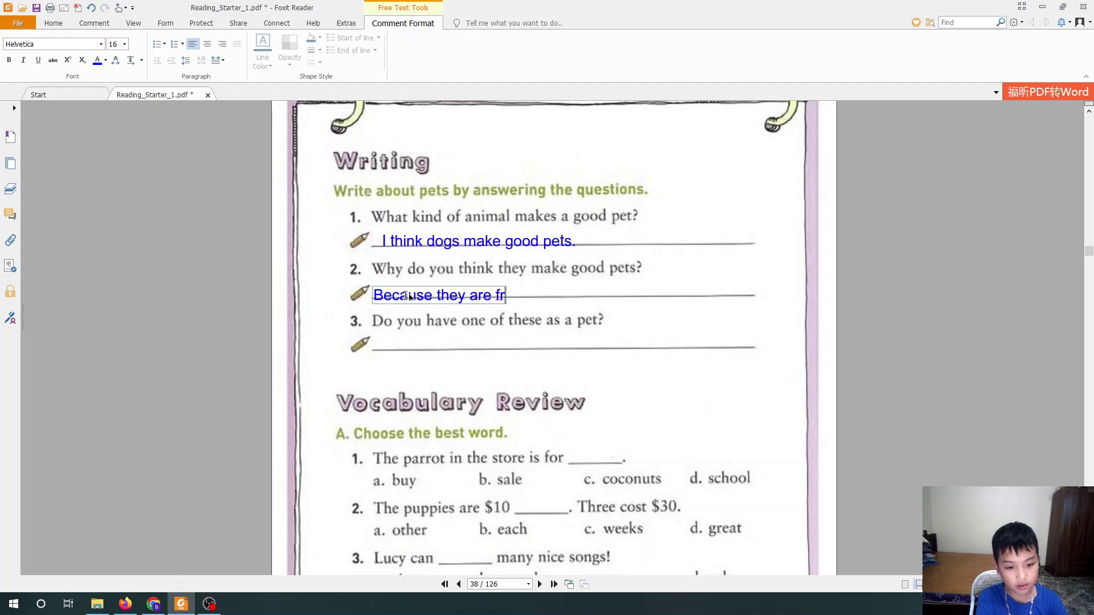
type("e")
key("BackSpace")
type("ie")
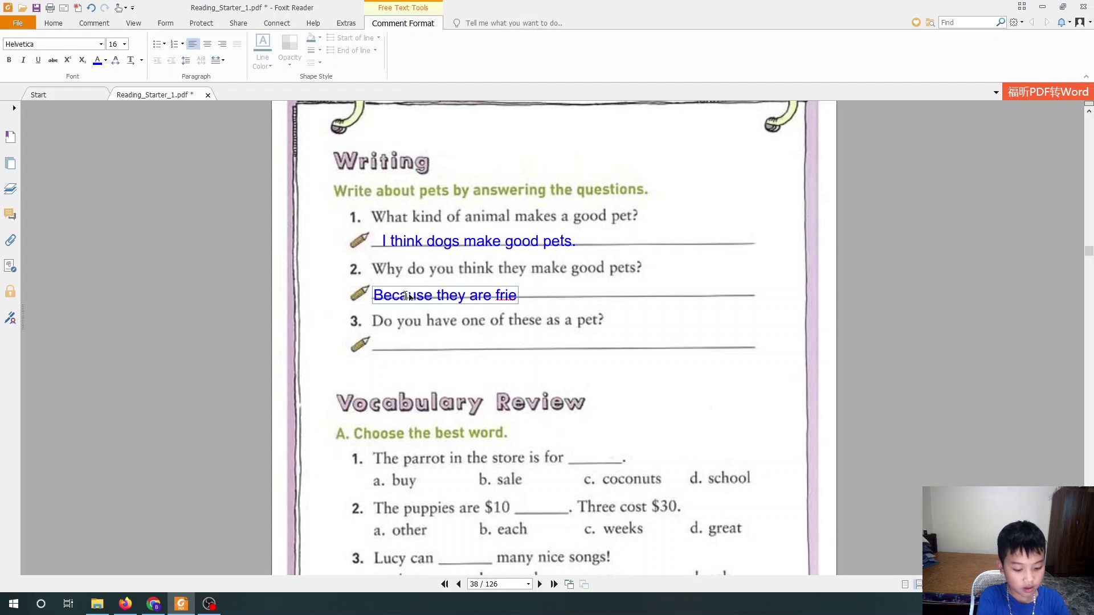
type("nd")
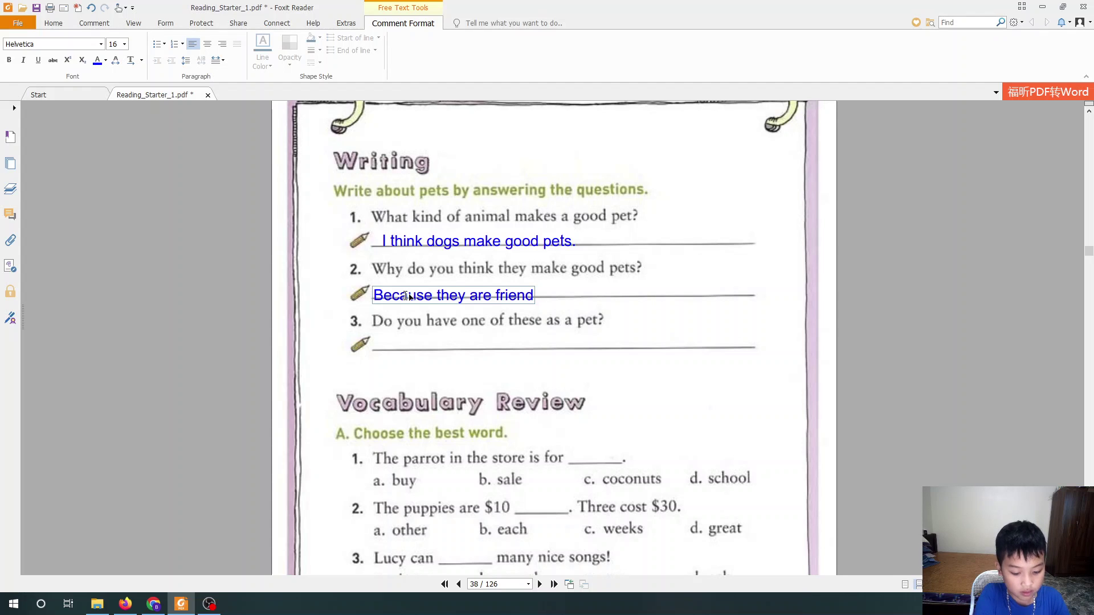
type("ly")
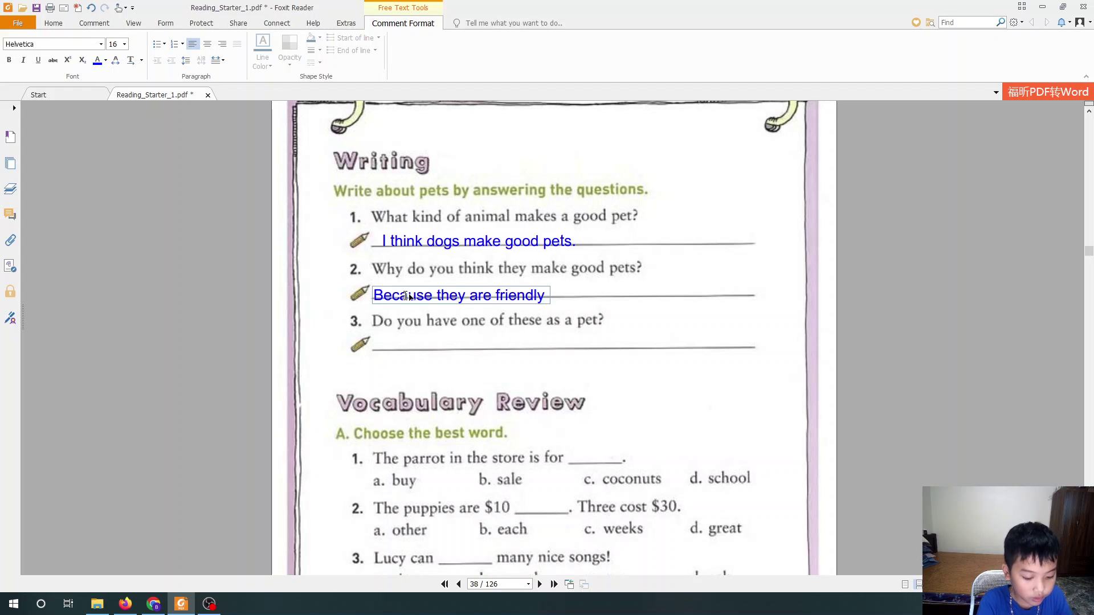
type(" and cut")
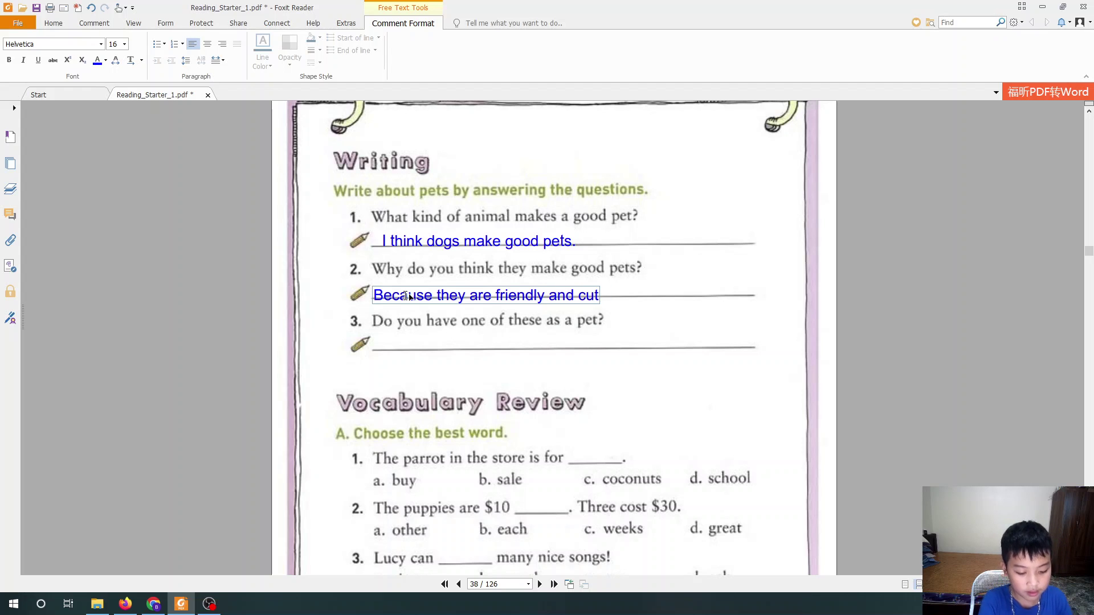
type("e.")
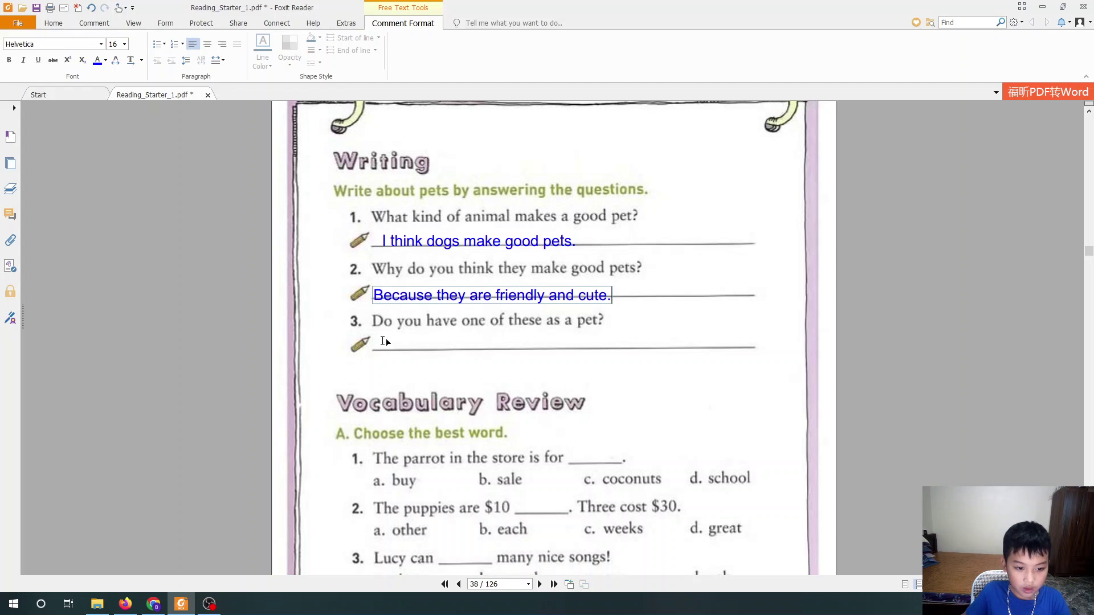
Type 'Yes, I have.' as a Typewriter answer on Writing line 3.
left_click(381, 343)
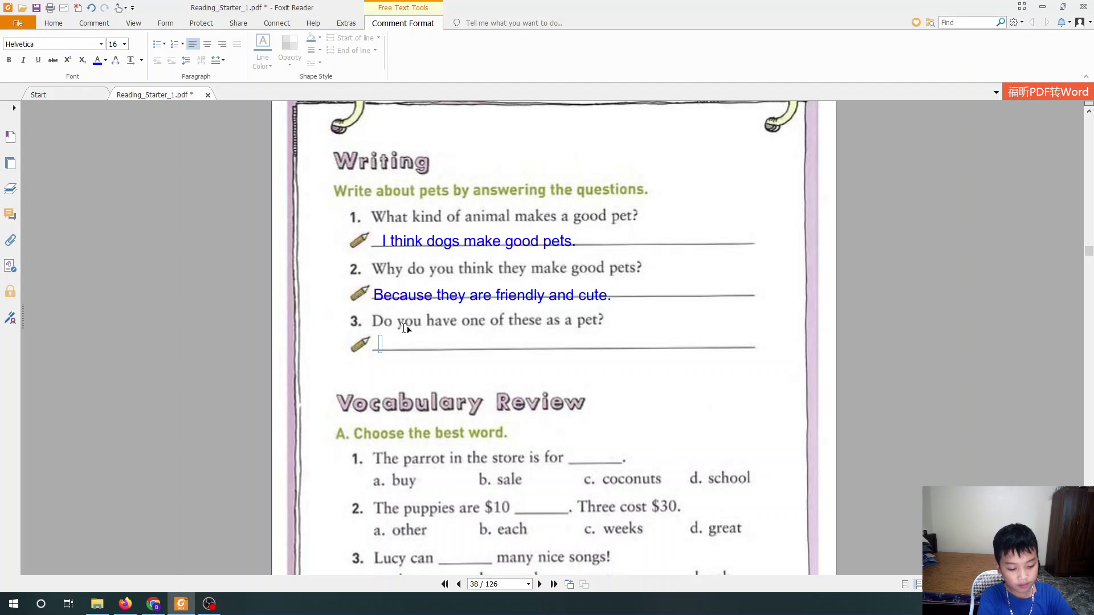
type("Yes")
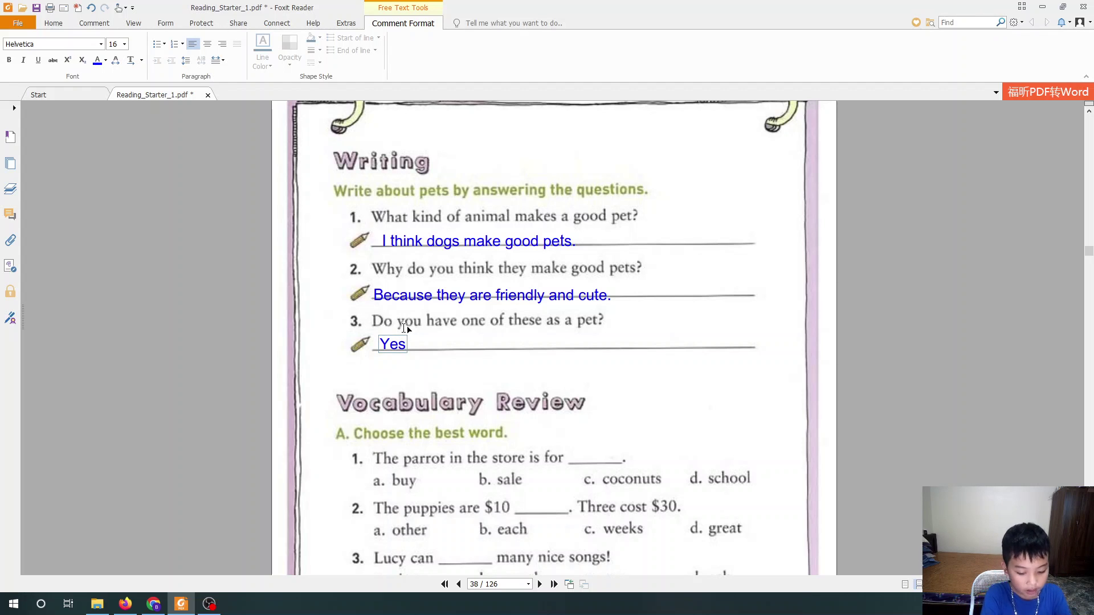
type(", ")
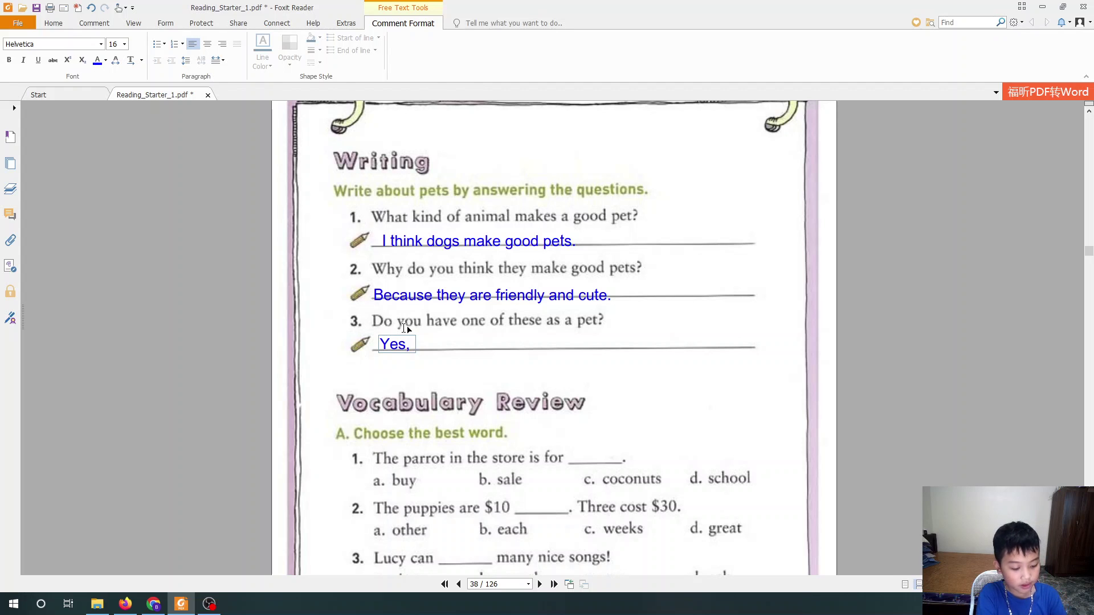
type("I ha")
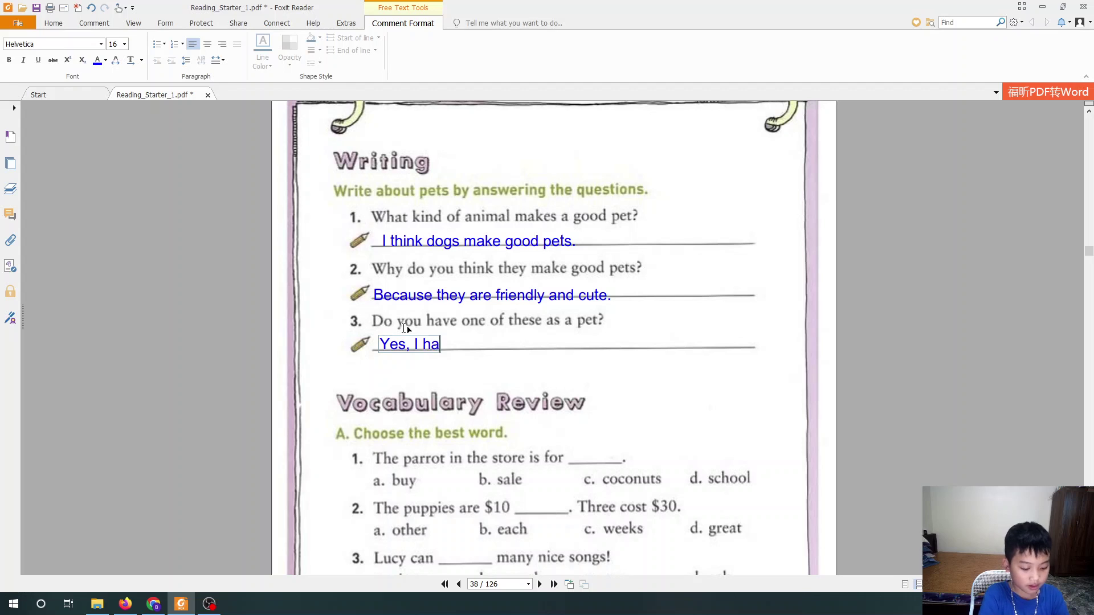
type("ve.")
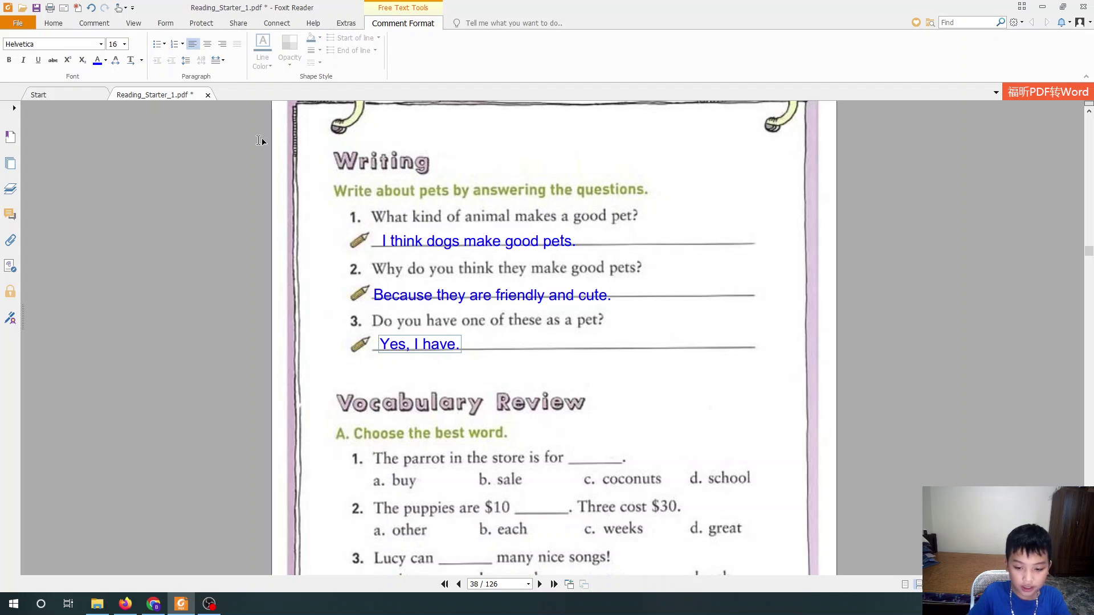
Switch to the Hand tool, scroll to Vocabulary Review, and pick Comment > Area Highlight.
left_click(72, 23)
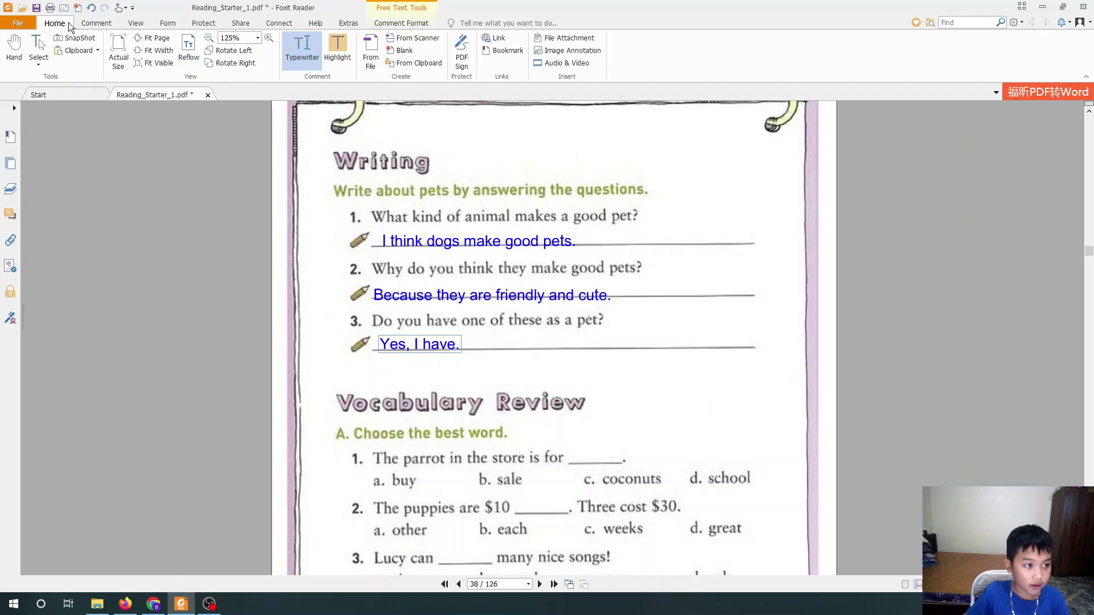
left_click(302, 51)
scroll(505, 193, "down", 3)
scroll(532, 320, "down", 2)
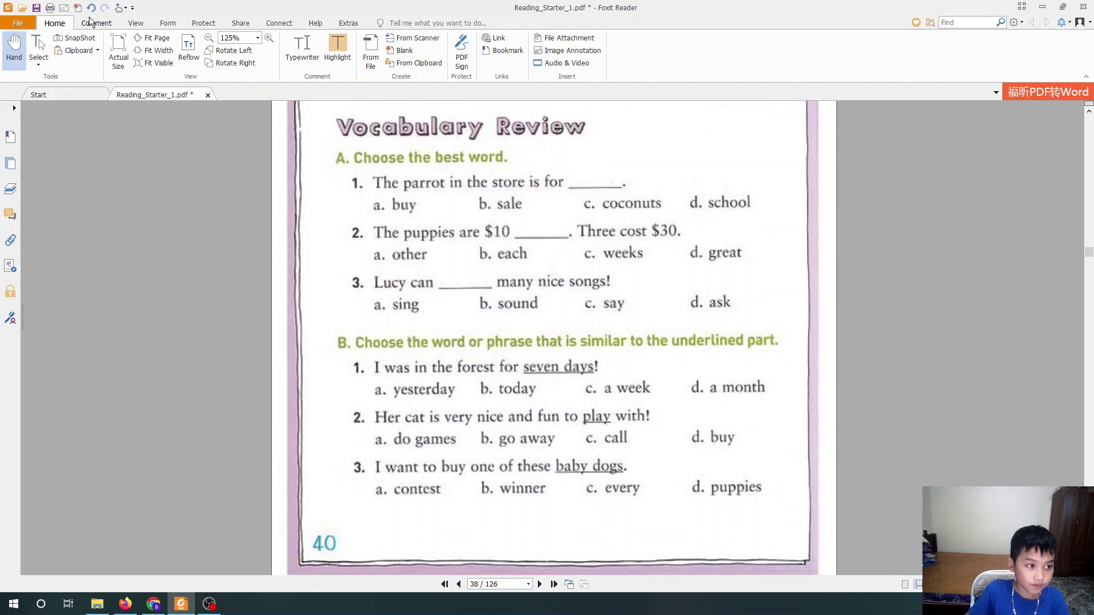
left_click(96, 22)
left_click(338, 43)
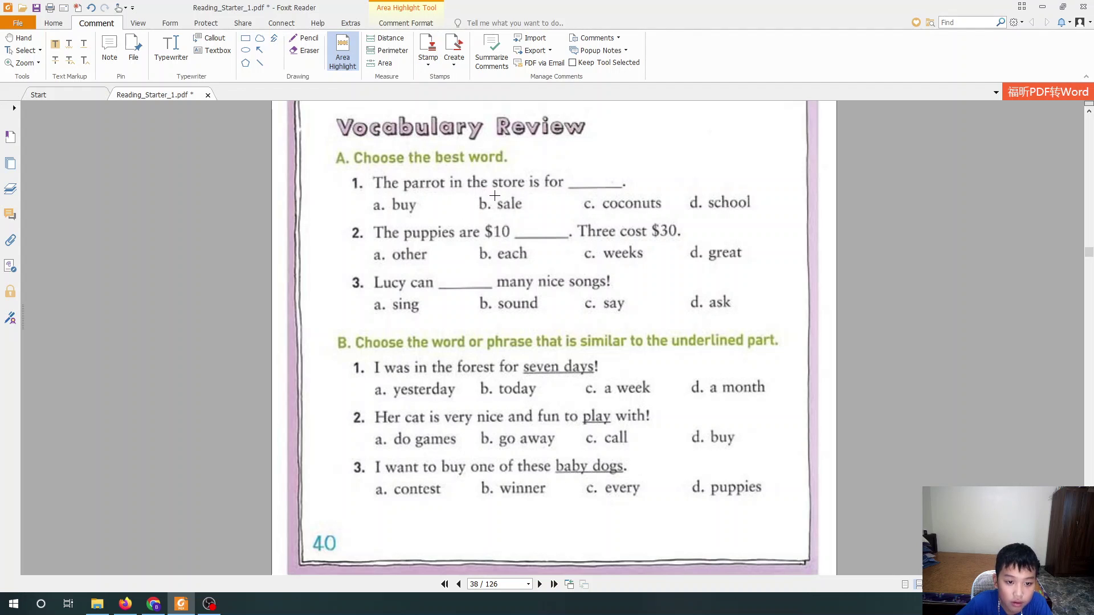
Draw yellow highlight rectangles over part A answers b. sale, b. each and a. sing.
left_click_drag(473, 196, 524, 212)
left_click(343, 57)
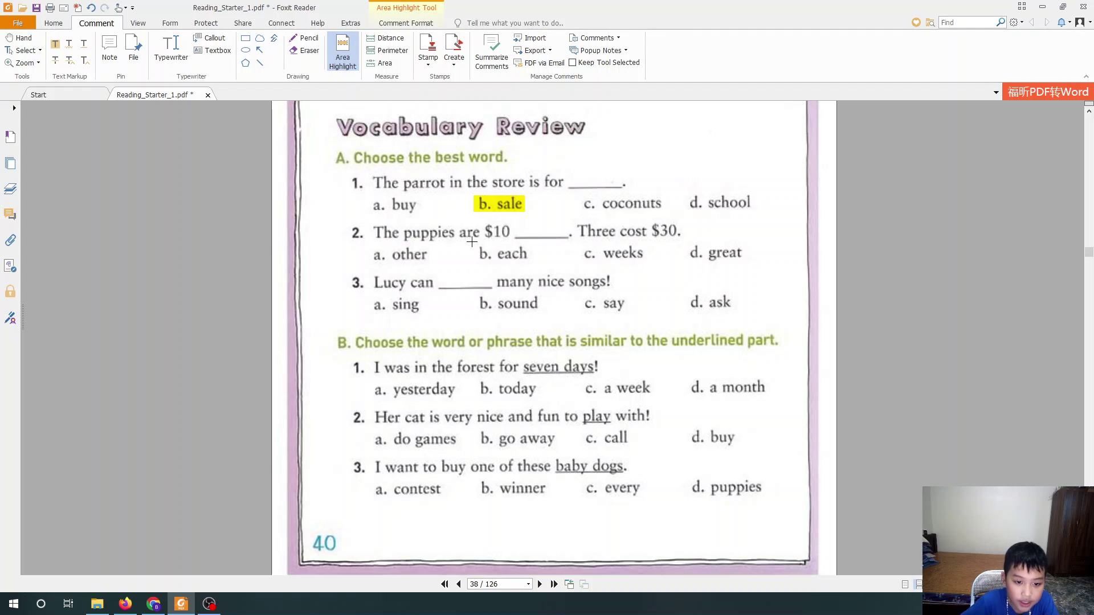
left_click_drag(474, 245, 534, 271)
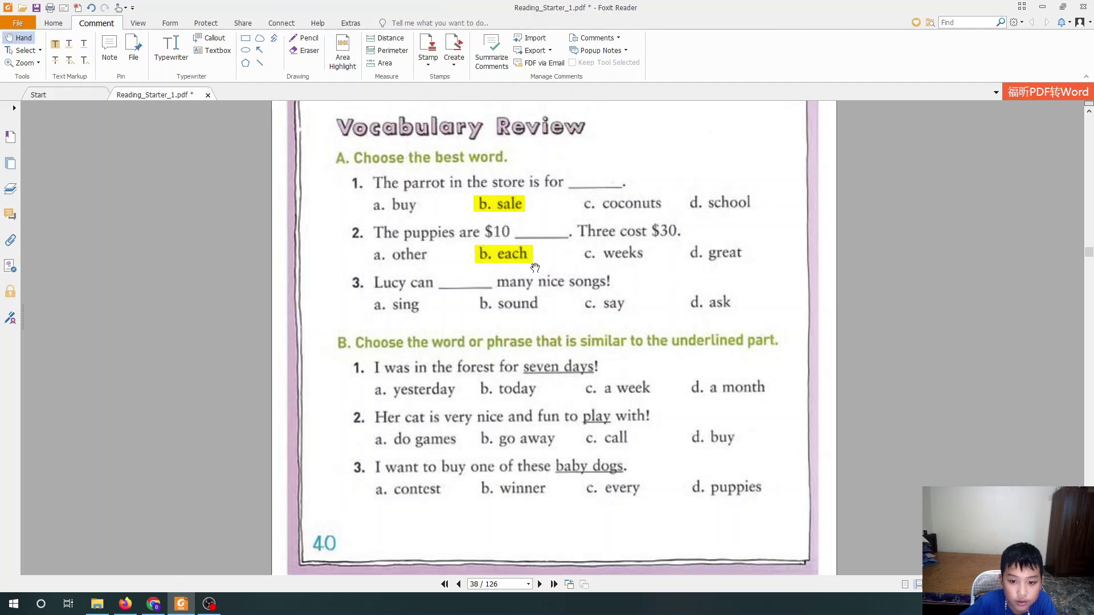
left_click(339, 53)
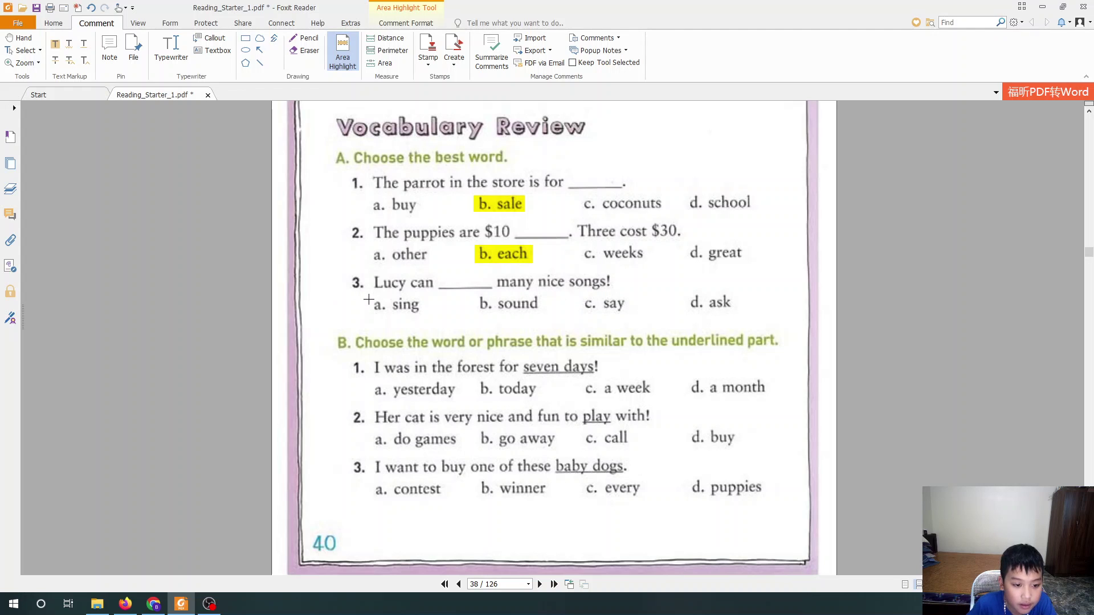
left_click_drag(368, 301, 422, 315)
left_click(342, 54)
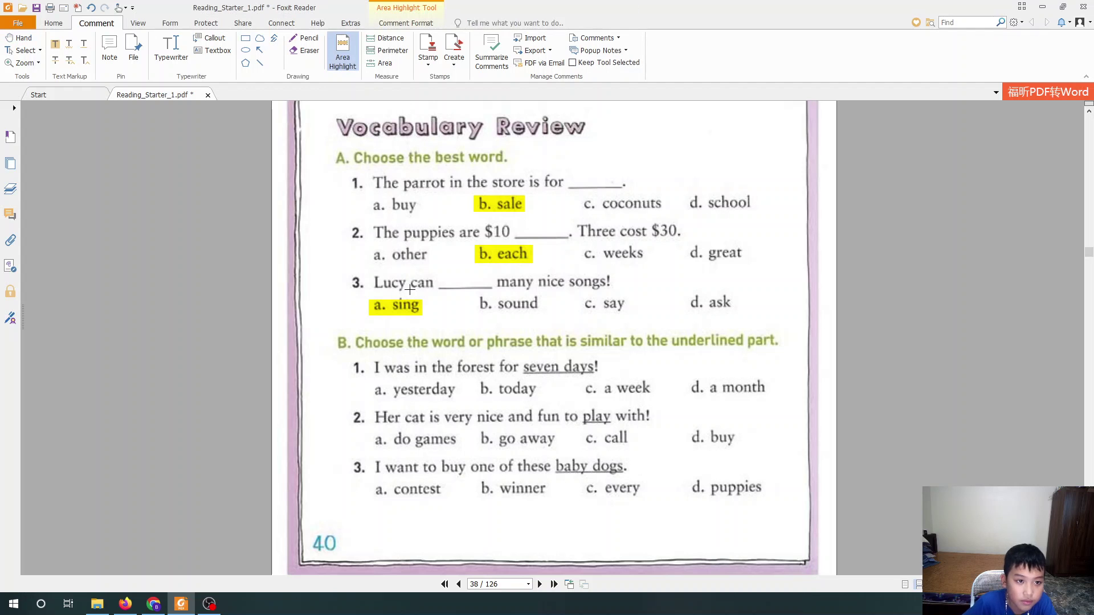
Draw Area Highlight rectangles over part B answers c. a week, a. do games and d. puppies.
left_click(357, 45)
scroll(384, 383, "down", 5)
scroll(393, 399, "up", 5)
scroll(418, 415, "down", 1)
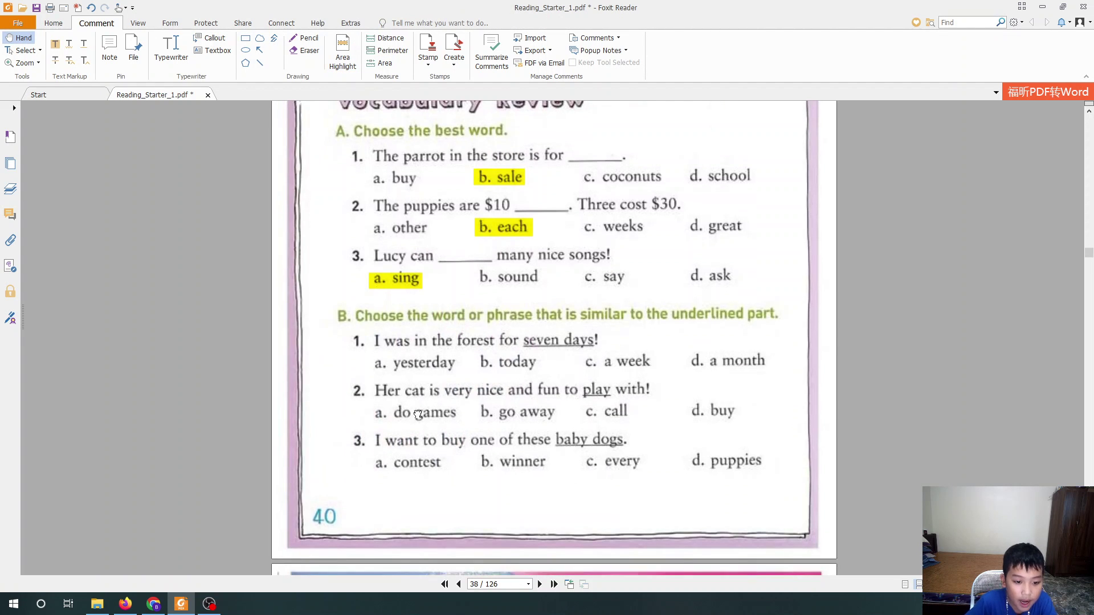
left_click(343, 57)
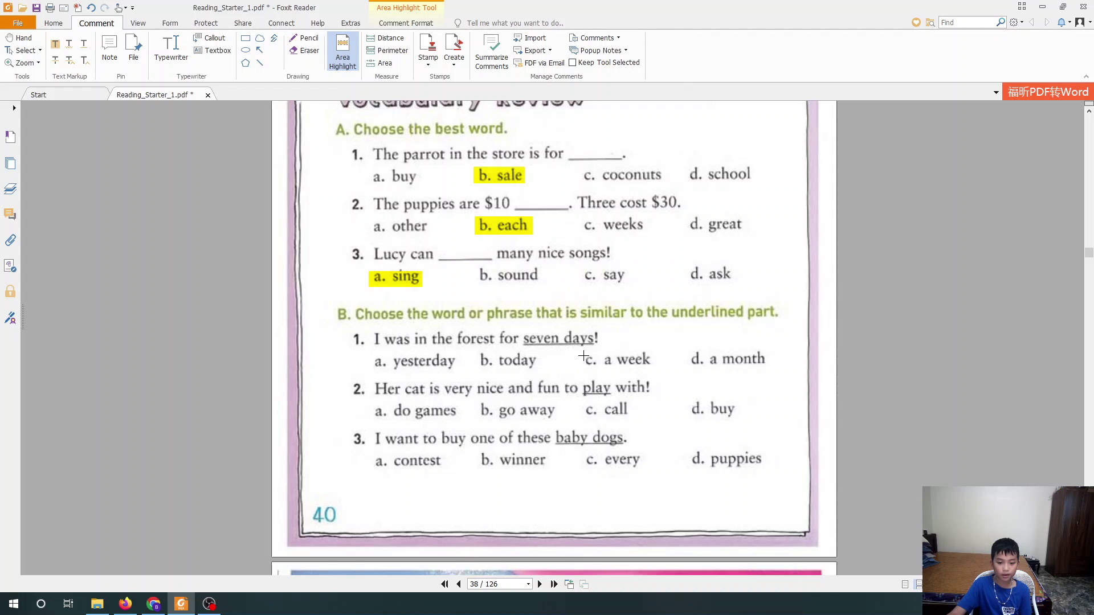
left_click_drag(583, 354, 657, 367)
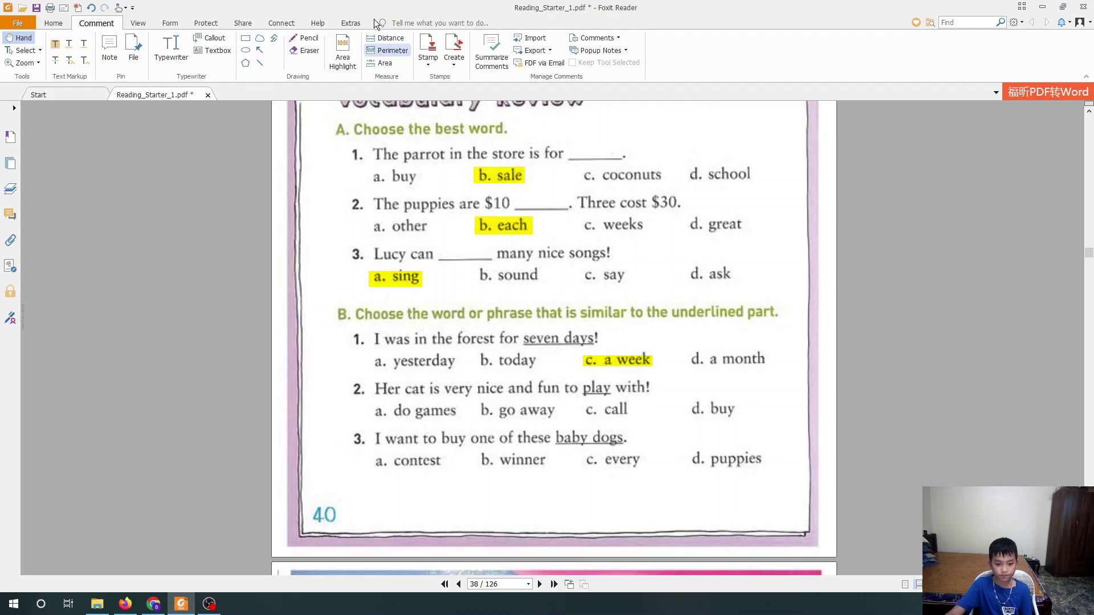
left_click(351, 45)
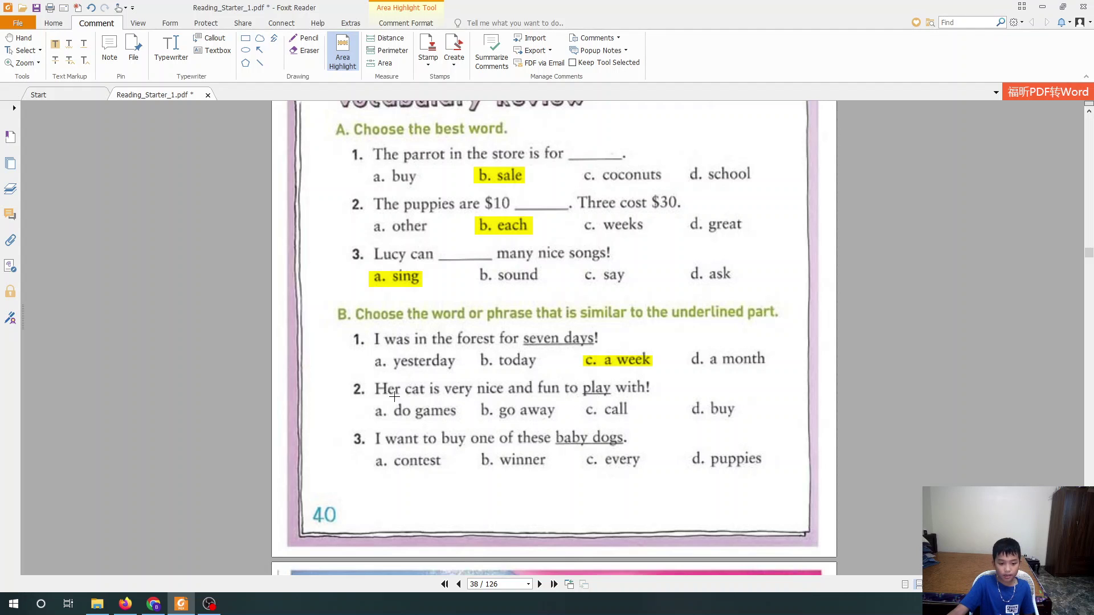
left_click_drag(371, 405, 465, 424)
left_click(340, 53)
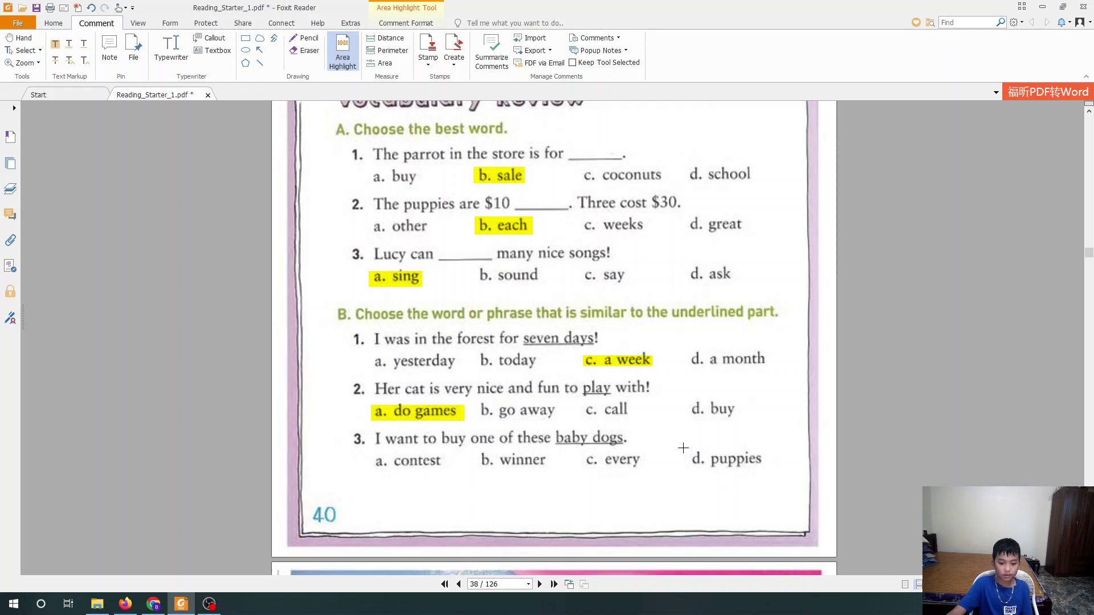
mouse_move(688, 443)
left_mouse_down()
mouse_move(792, 476)
mouse_move(764, 471)
left_mouse_up()
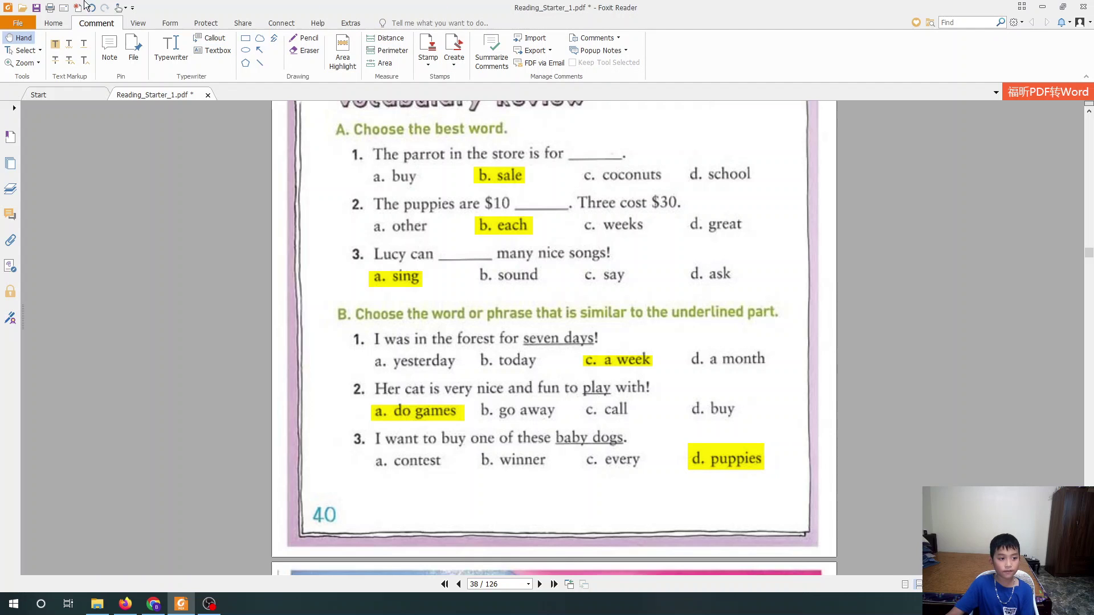